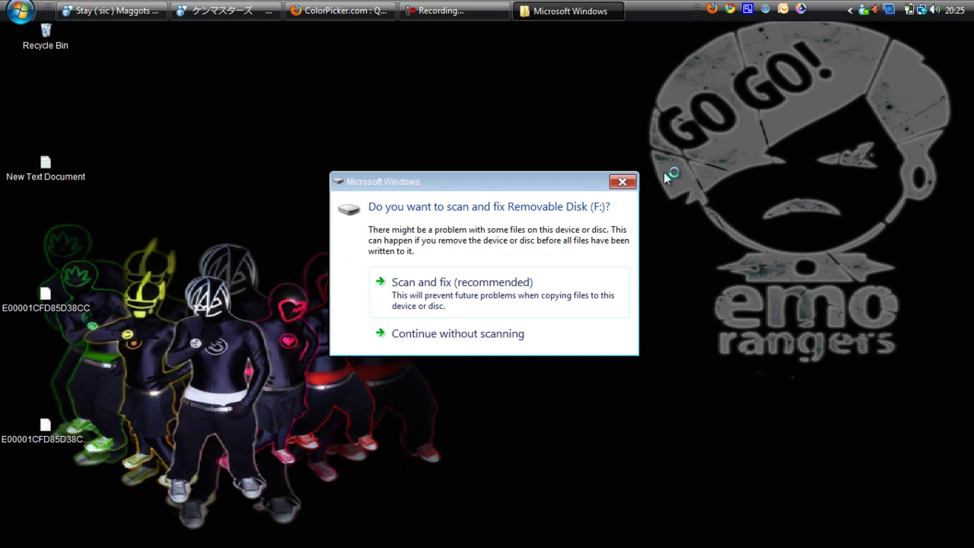
Step: Dismiss the 'scan and fix Removable Disk (F:)' prompt
click(621, 183)
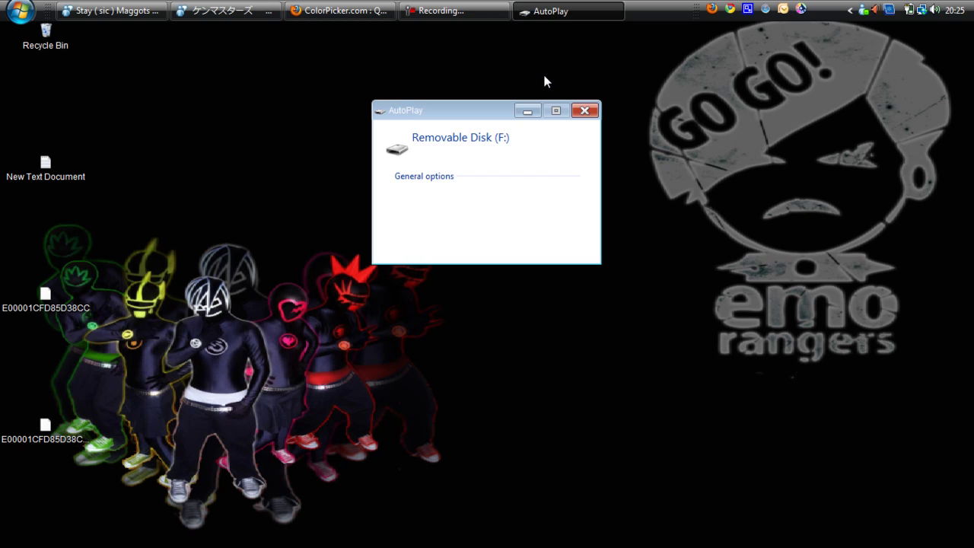
Step: Close the AutoPlay window for Removable Disk (F:)
click(585, 112)
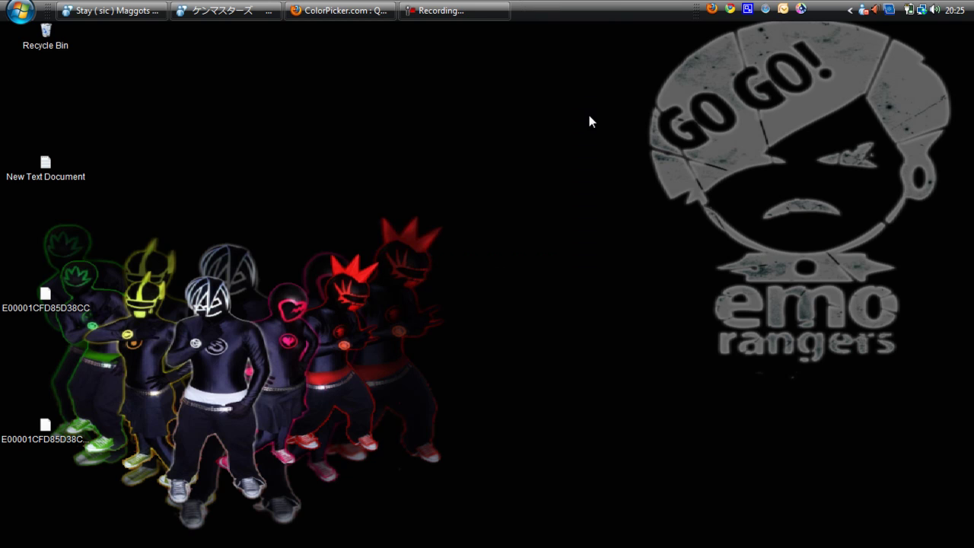
Step: Launch Modio from the dock and close the Firefox ColorPicker window
mouse_move(342, 529)
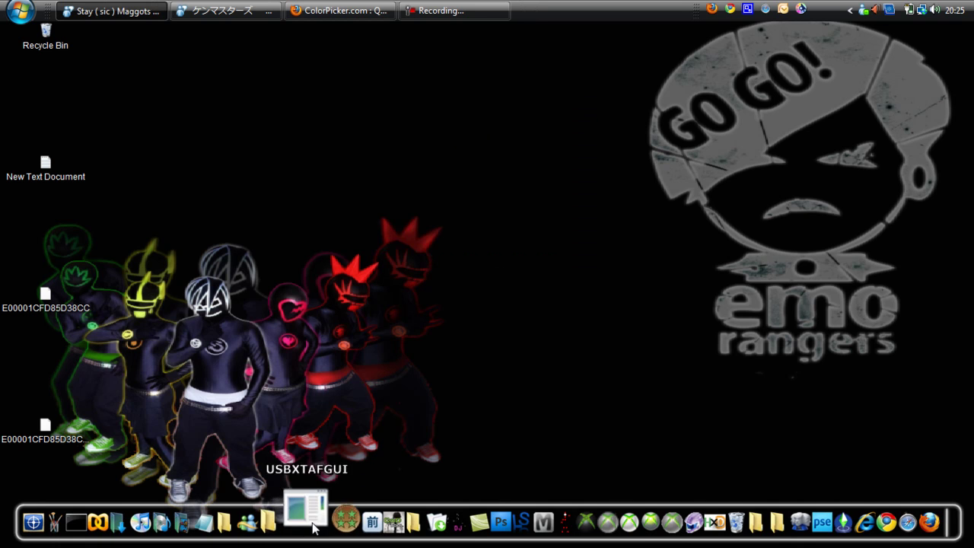
click(528, 519)
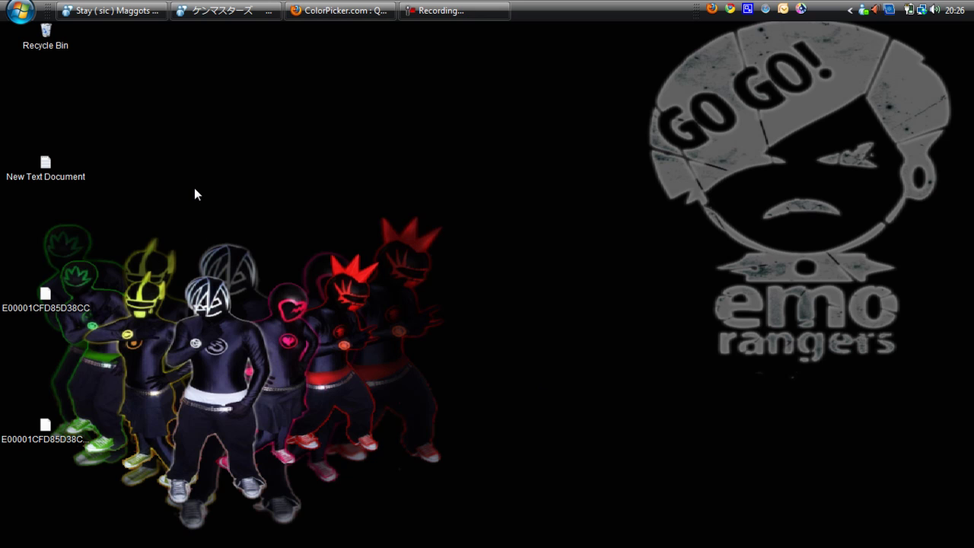
drag(194, 188, 222, 425)
mouse_move(634, 533)
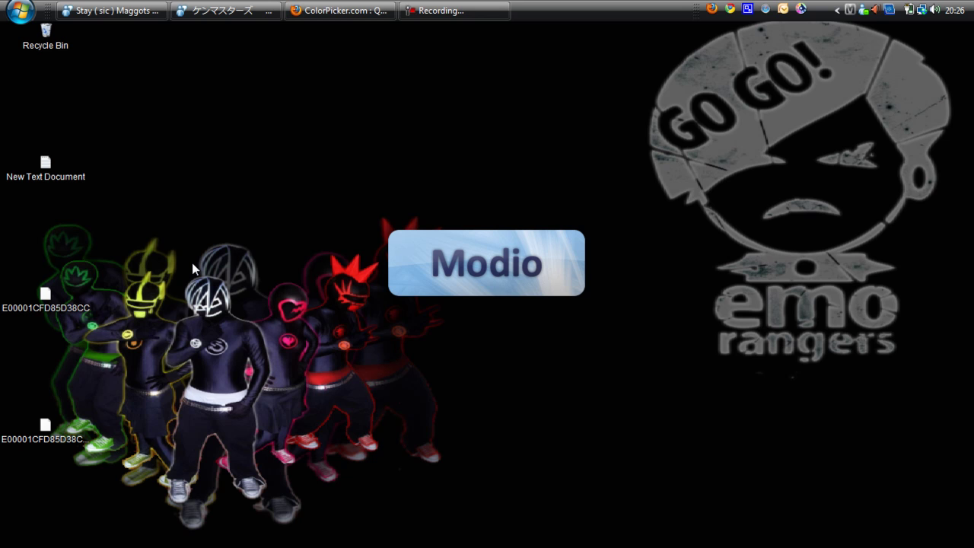
click(339, 11)
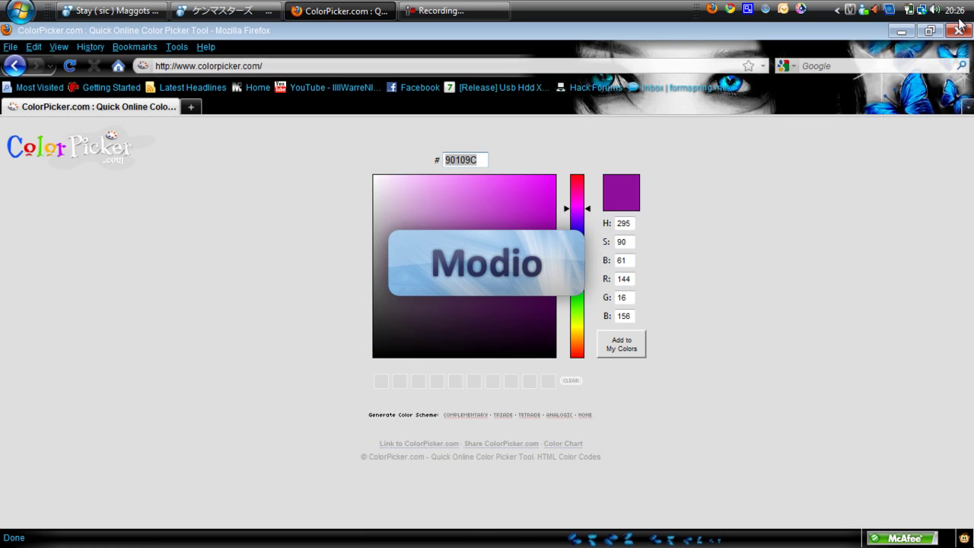
click(959, 29)
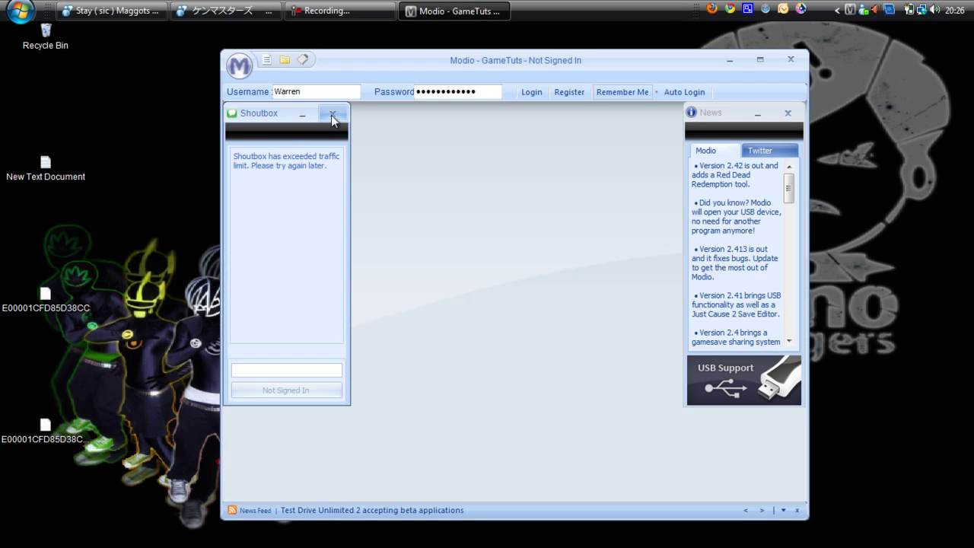
Step: Close Shoutbox and News, then load the USB stick in the Xbox360 Device Explorer
click(332, 116)
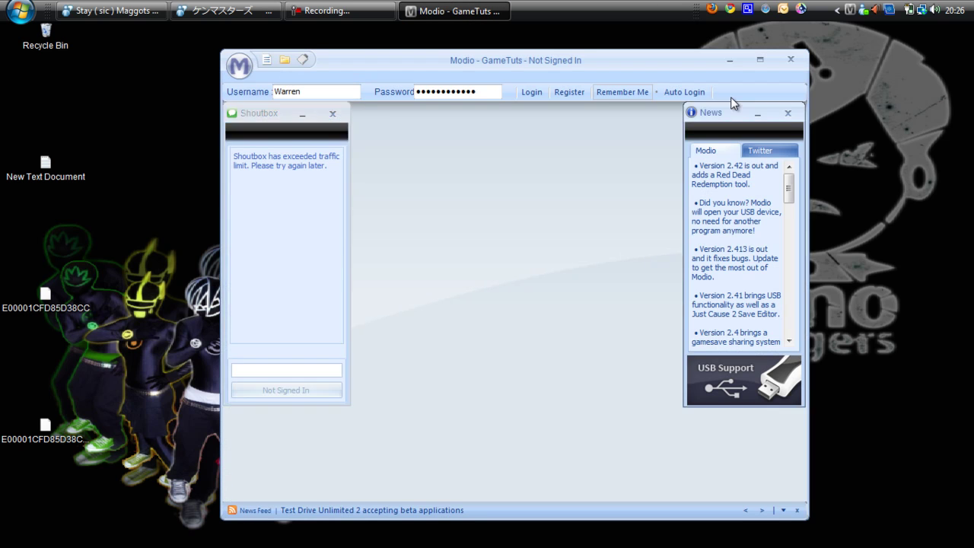
click(786, 114)
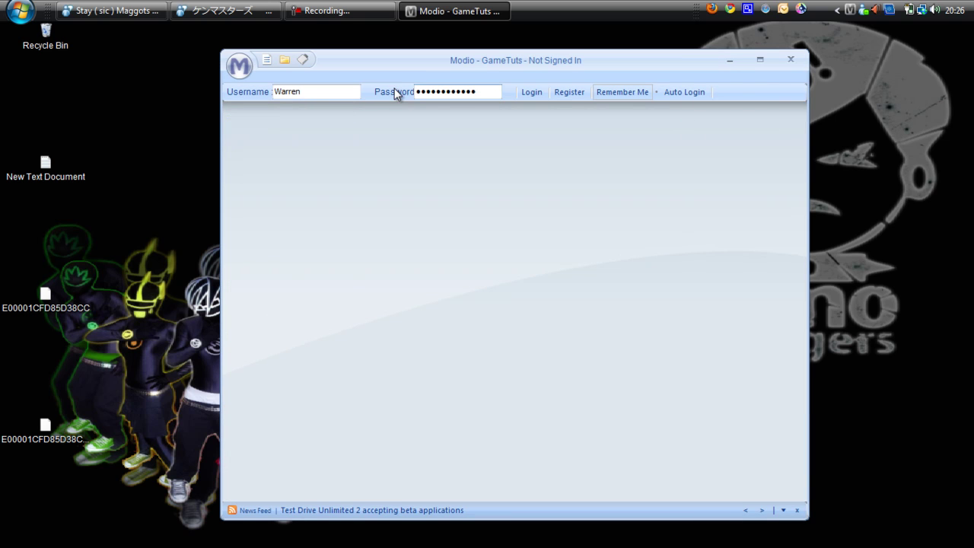
click(252, 70)
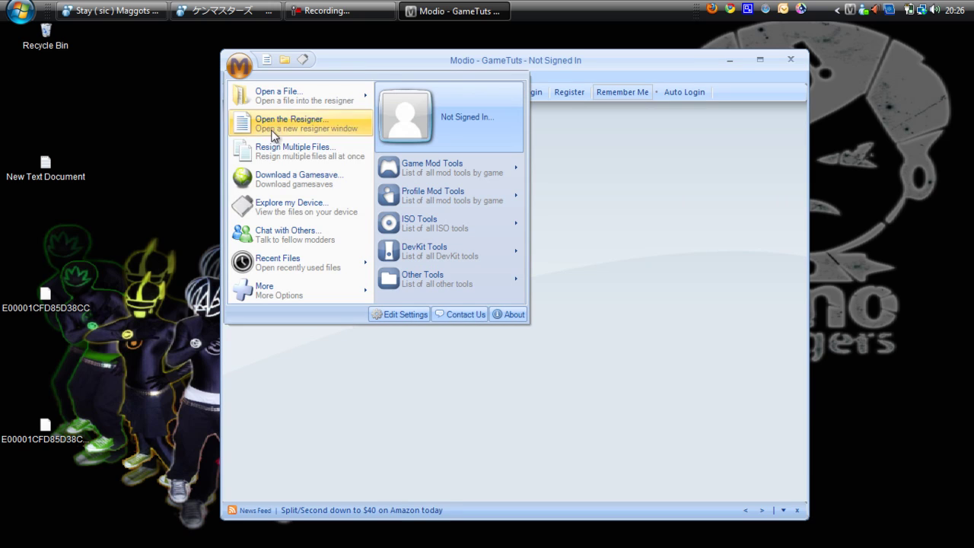
click(288, 202)
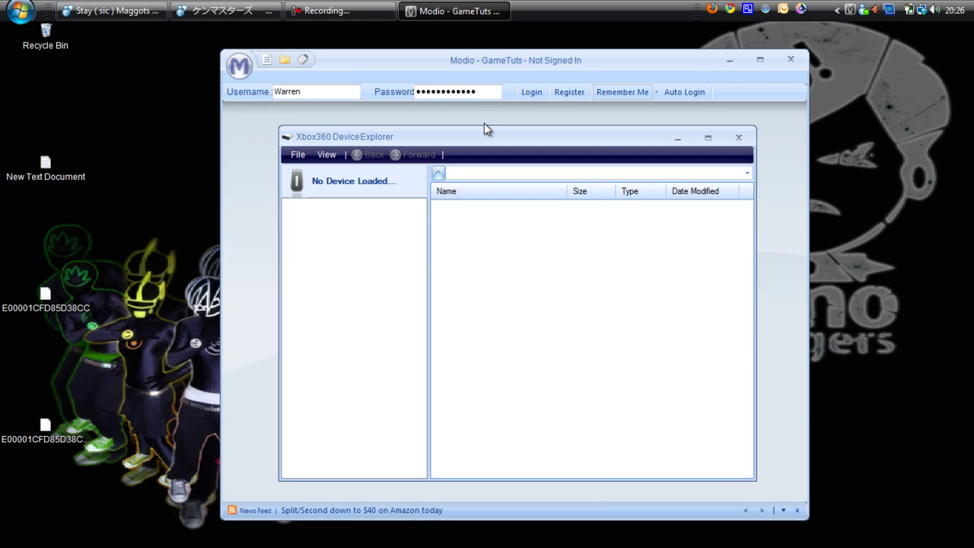
click(304, 156)
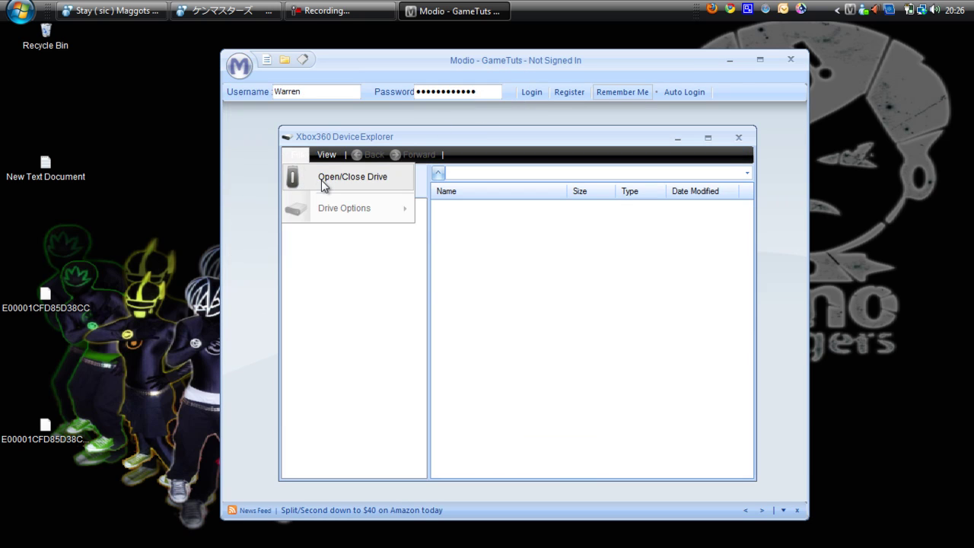
click(321, 180)
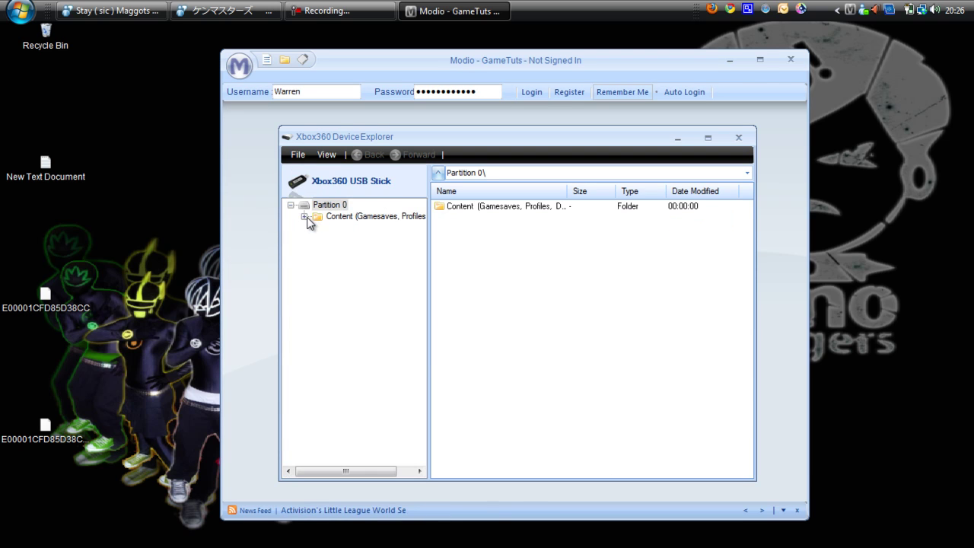
Step: Expand Content and browse the profile folders, such as E00001CFD85D38CC and E0000295D85D38CC
click(305, 217)
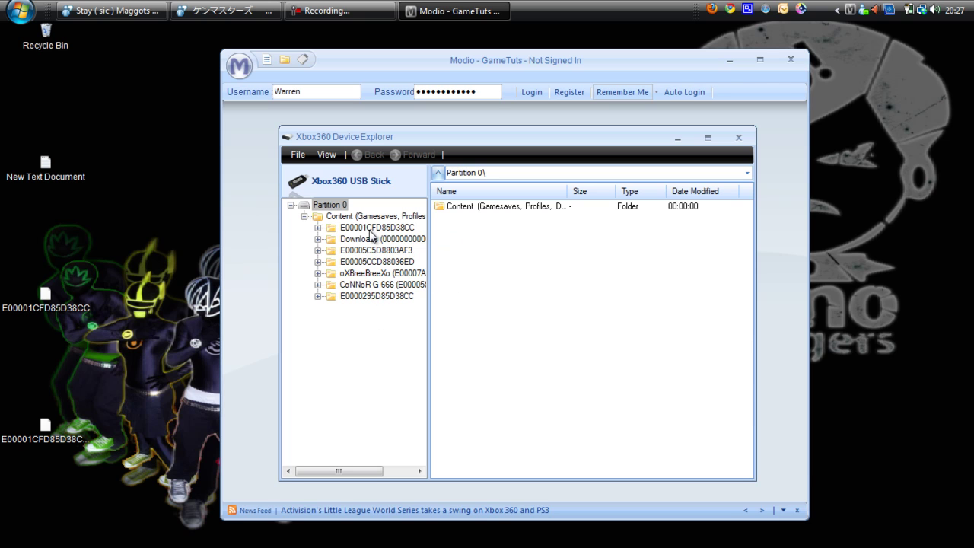
click(369, 286)
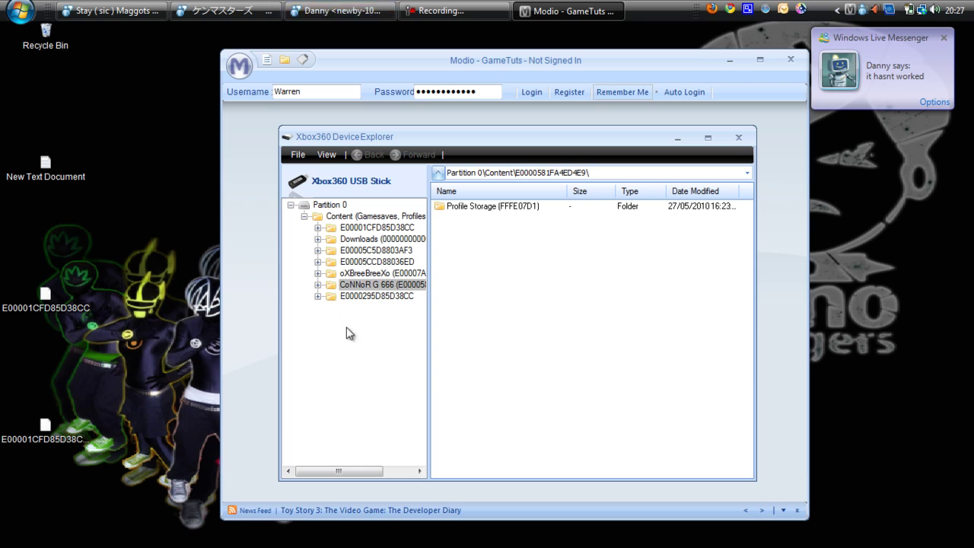
click(348, 296)
key(Up)
key(Up)
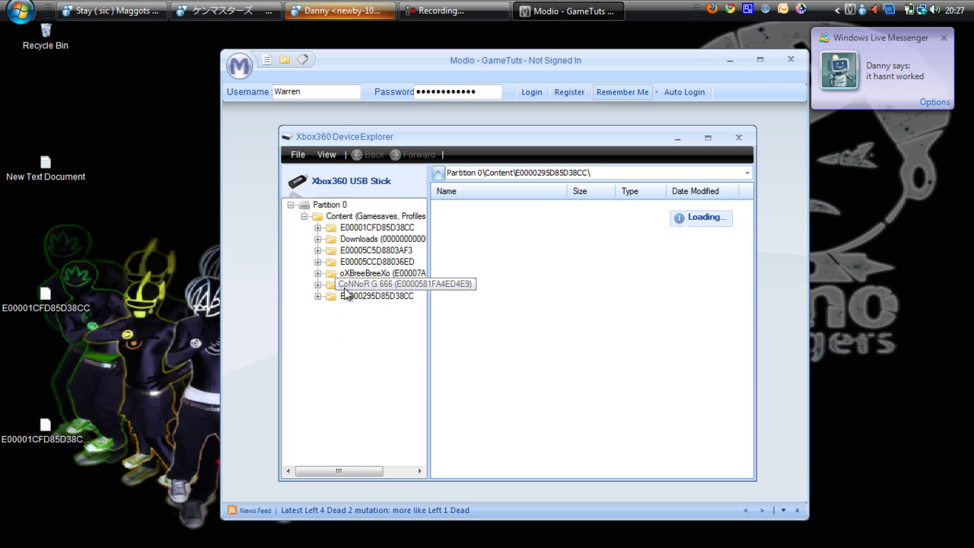
click(344, 300)
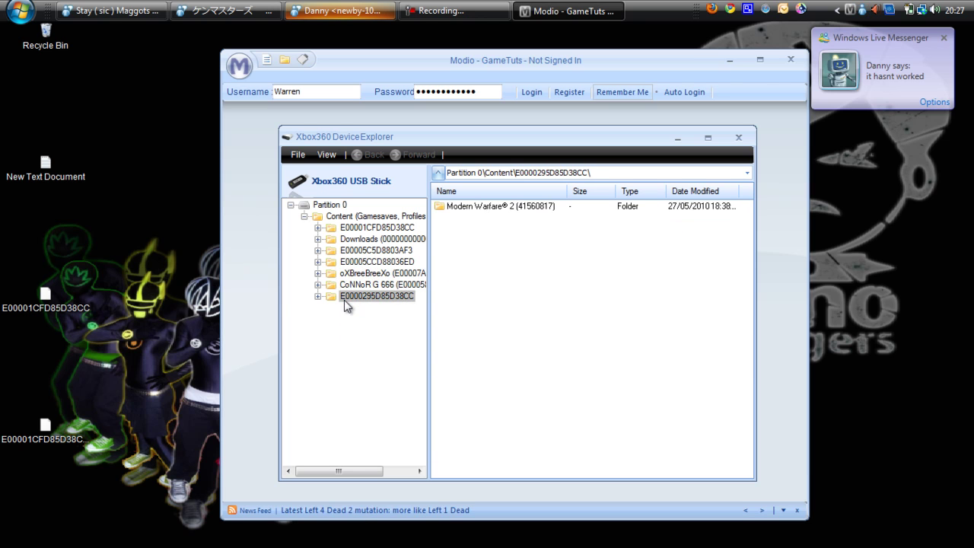
click(351, 239)
click(342, 227)
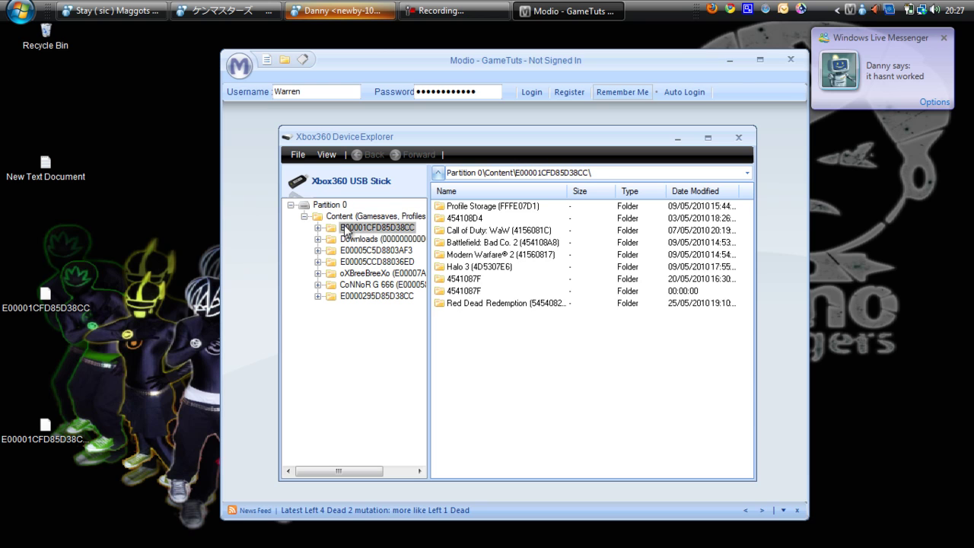
click(344, 250)
click(341, 262)
click(342, 273)
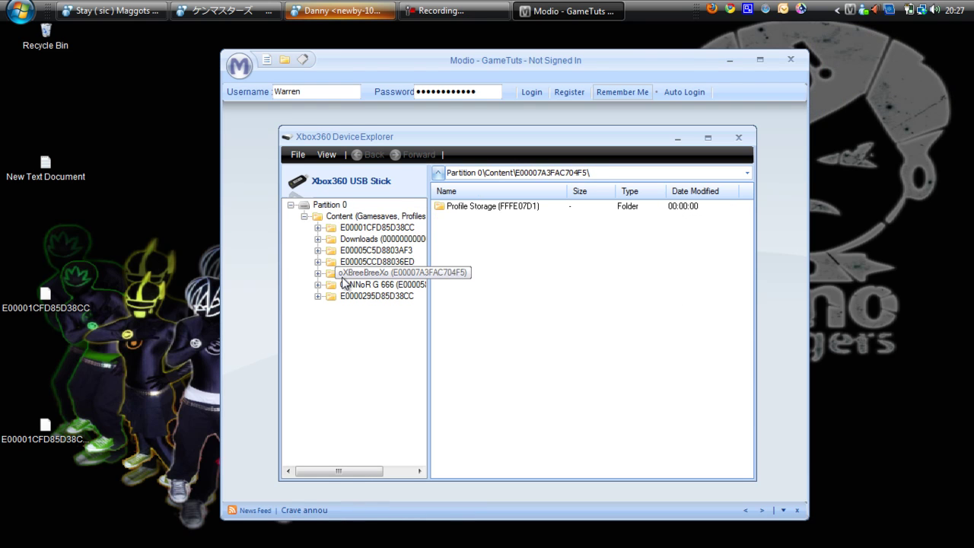
click(343, 283)
click(343, 291)
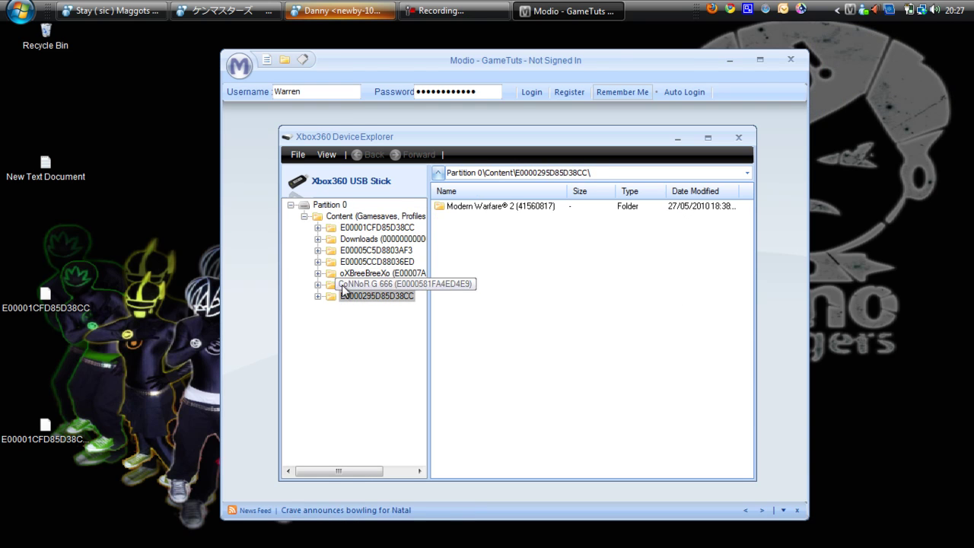
Step: Open E00001CFD85D38CC > Profile Storage > Profiles (00010000) and try dropping the desktop profile file in
click(319, 228)
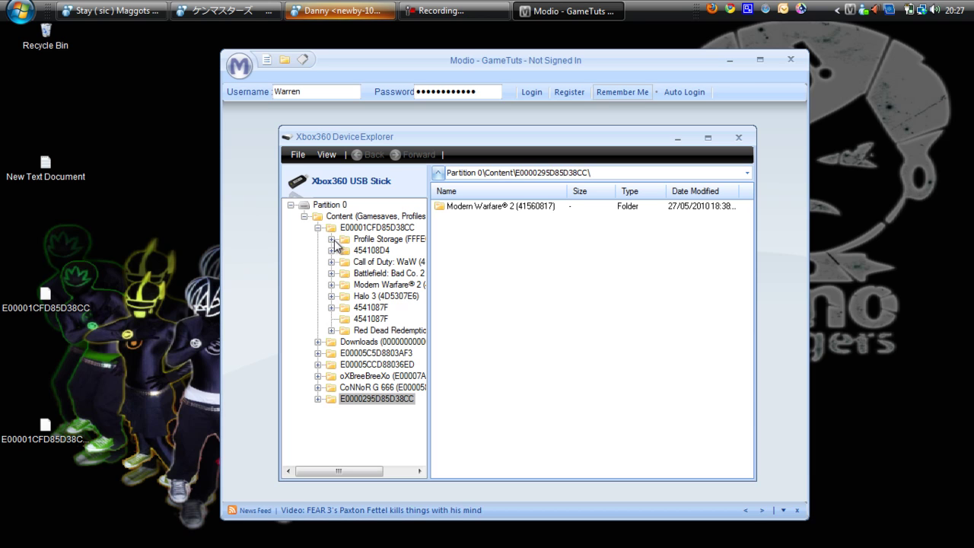
click(332, 239)
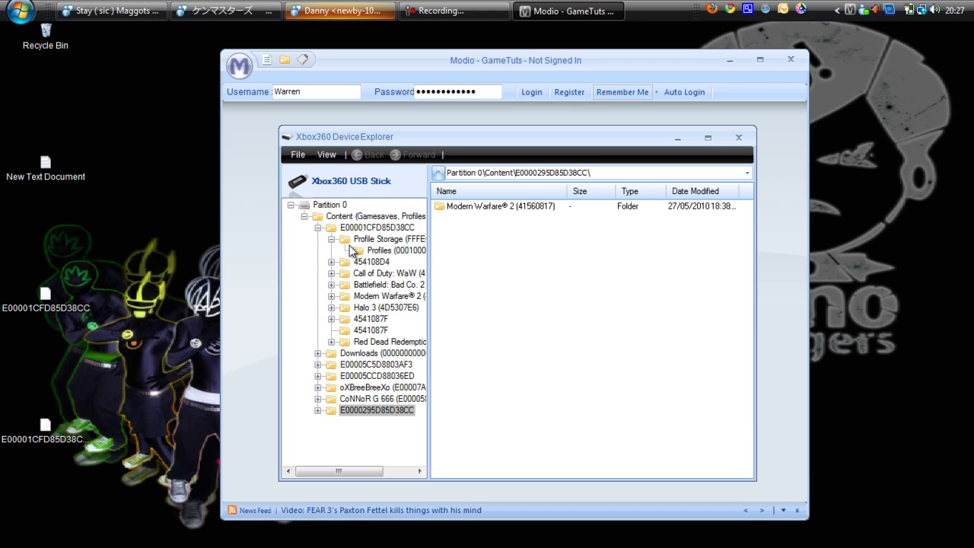
click(366, 251)
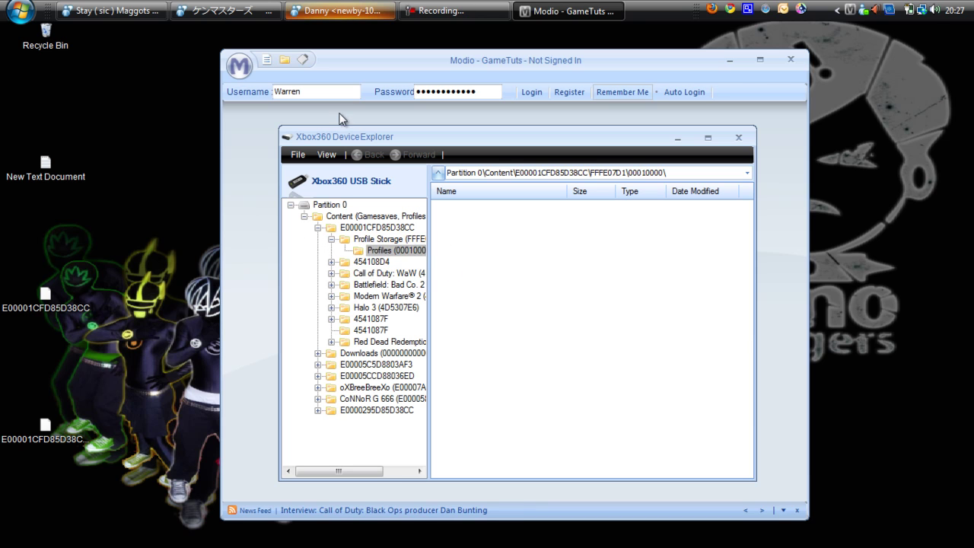
mouse_move(46, 297)
mouse_down()
mouse_move(440, 254)
mouse_move(43, 304)
mouse_up()
Step: View the Game Saves folders of 454108D4 and Call of Duty: WaW
click(43, 304)
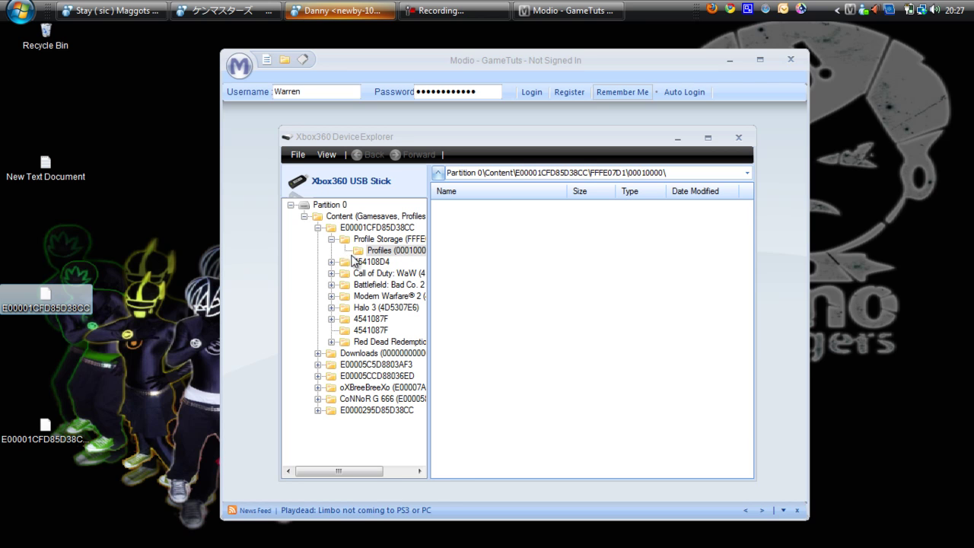
click(332, 240)
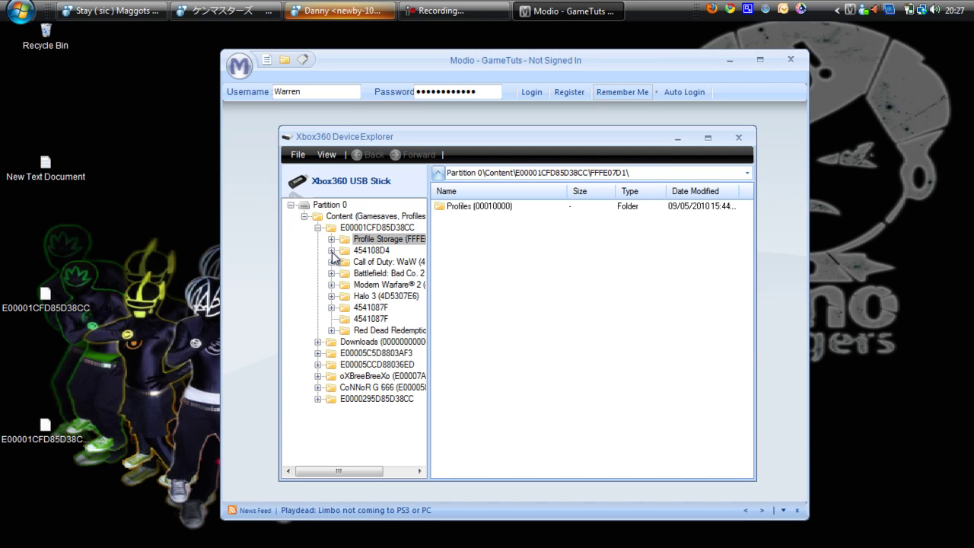
click(332, 250)
click(372, 262)
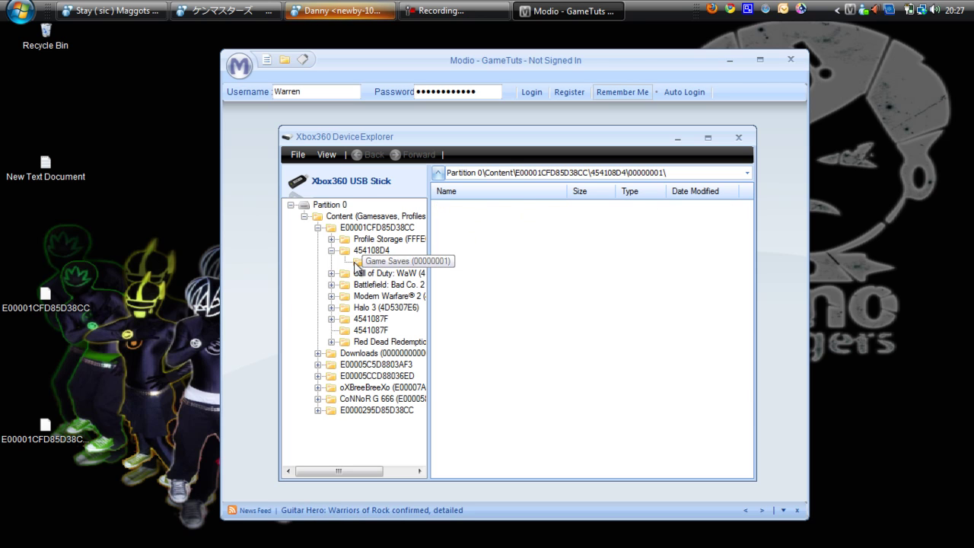
click(332, 250)
click(332, 262)
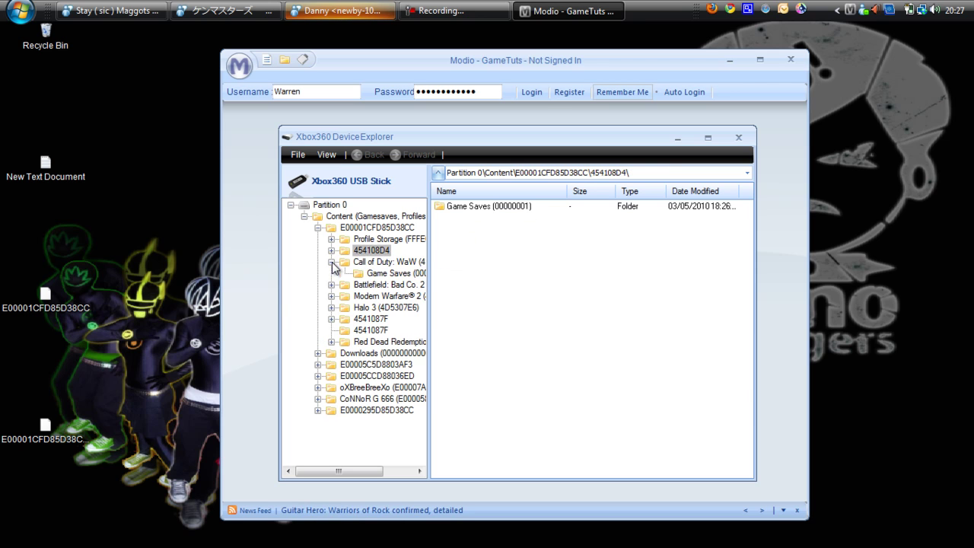
click(371, 274)
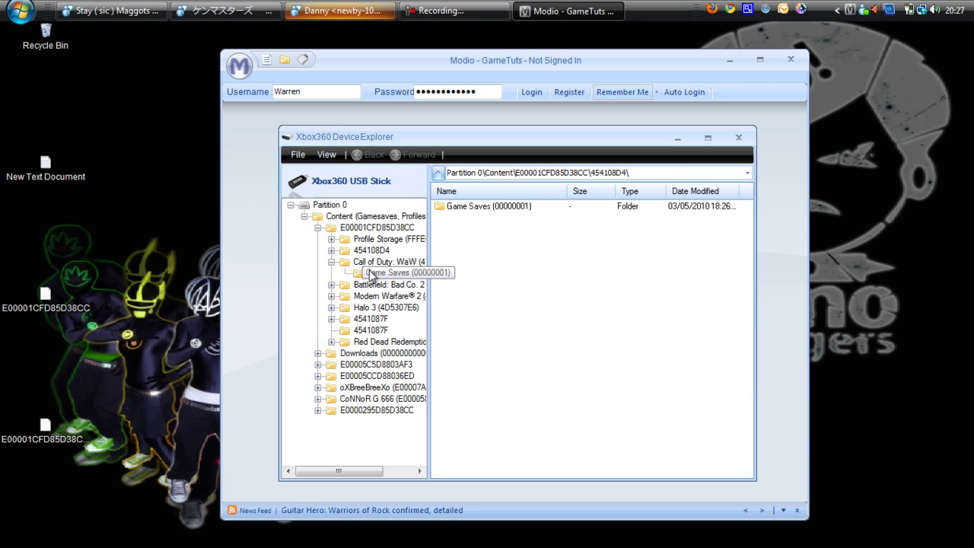
Step: Check the Battlefield: Bad Co. 2 and Modern Warfare 2 save files, then peek into Halo 3
click(331, 262)
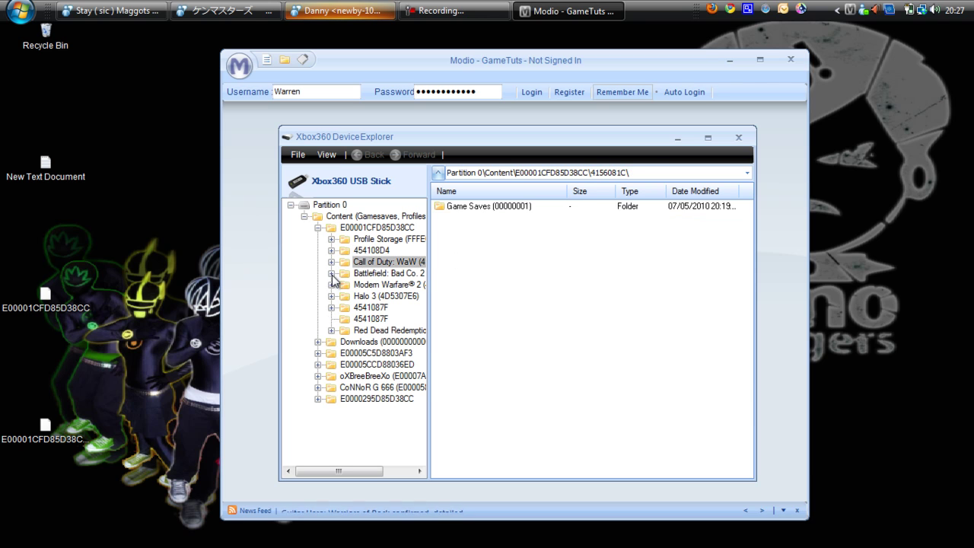
click(332, 273)
click(373, 284)
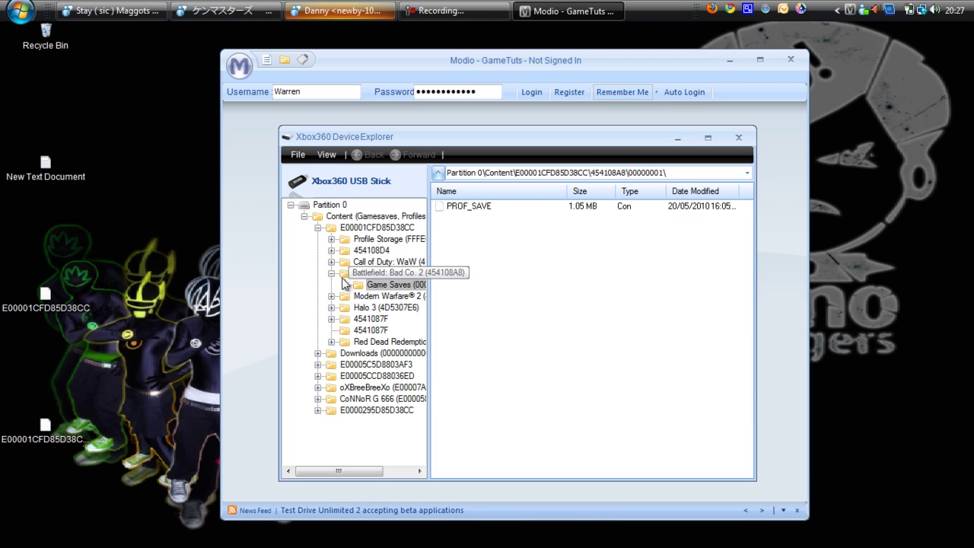
click(332, 273)
click(332, 284)
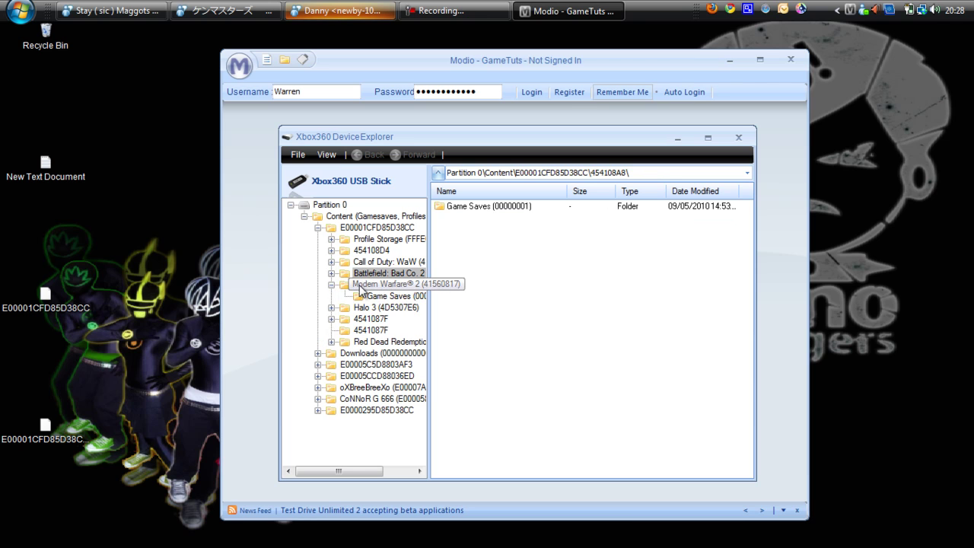
click(388, 296)
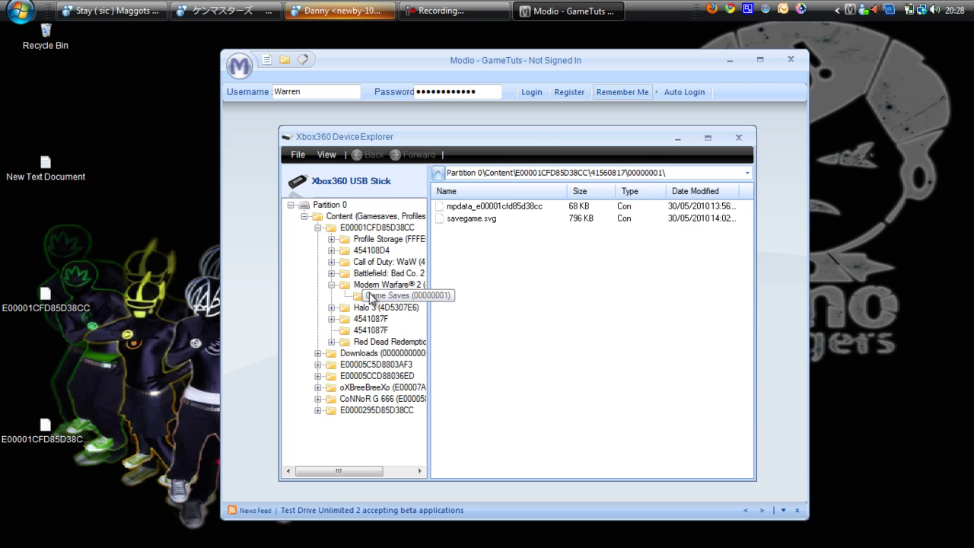
click(332, 285)
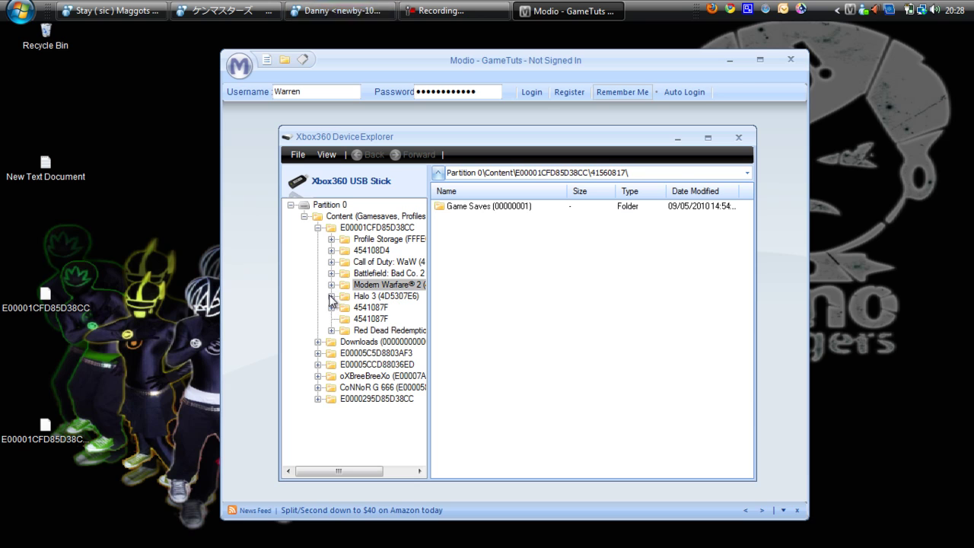
click(331, 296)
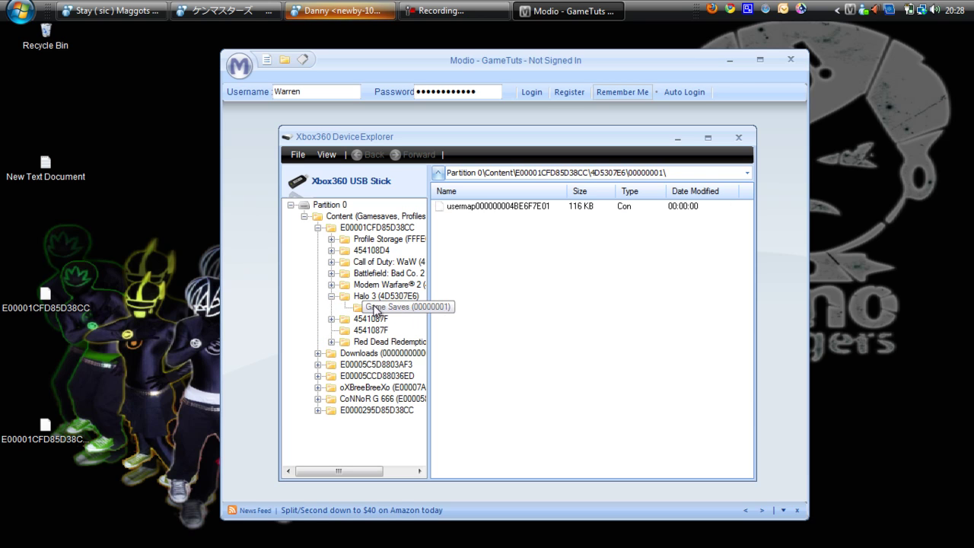
click(331, 296)
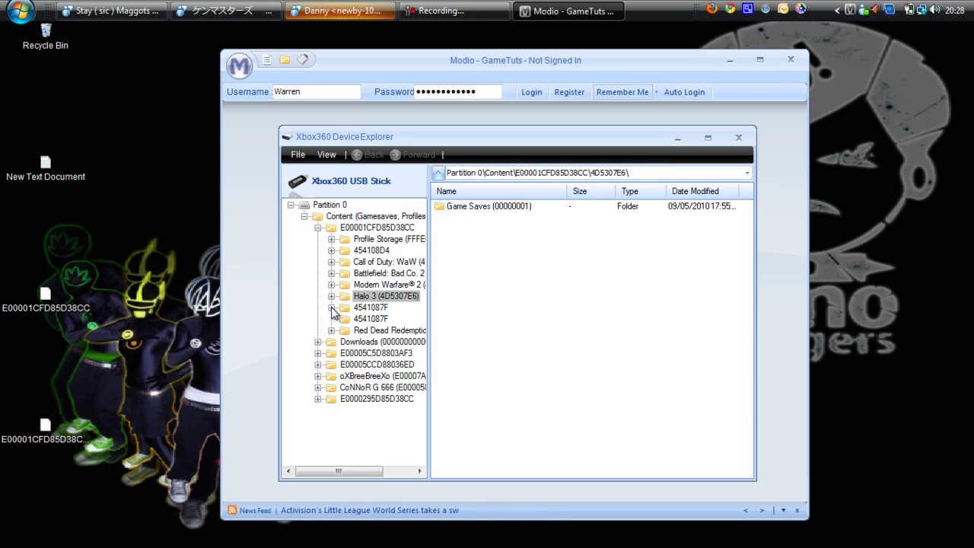
Step: View the Halo 3 save file and the 4541087F Game Saves and Profiles folders
click(331, 308)
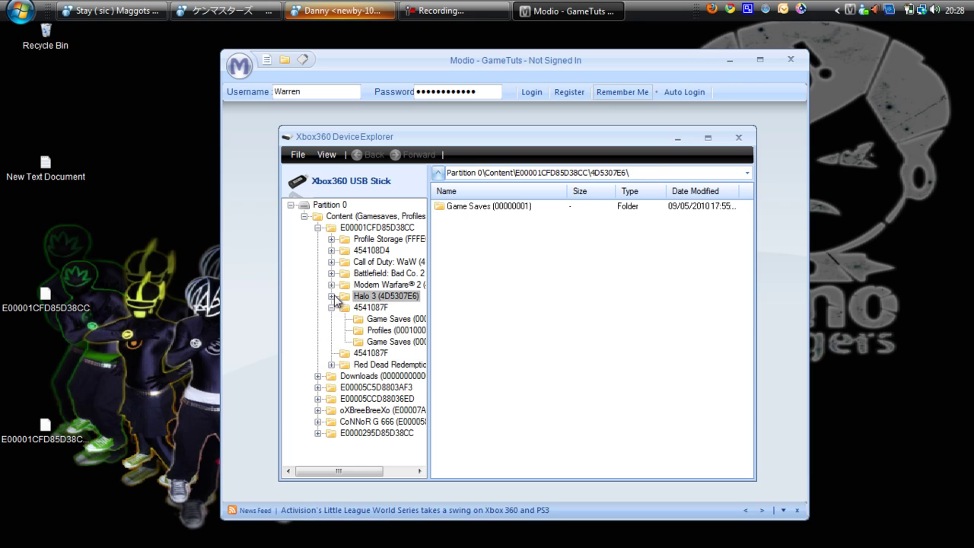
click(332, 296)
click(381, 307)
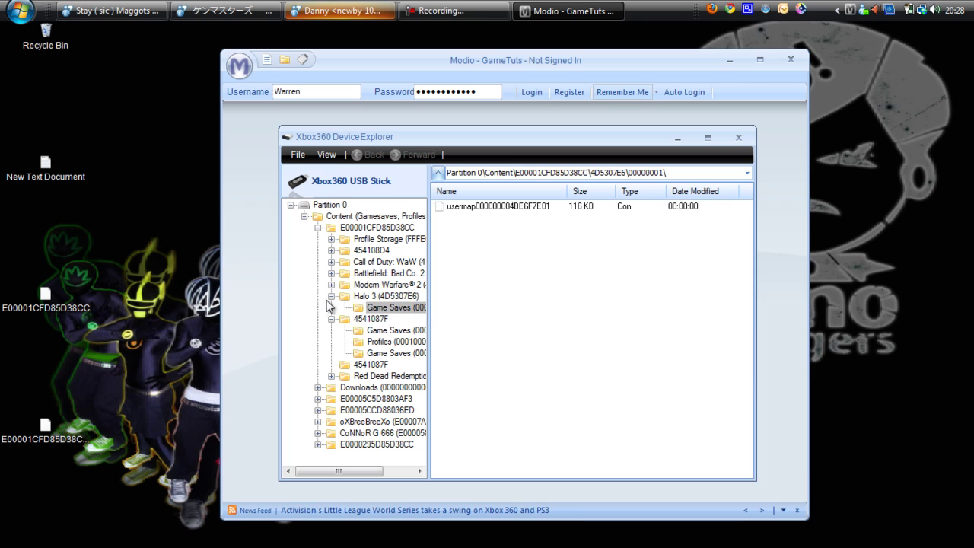
click(331, 296)
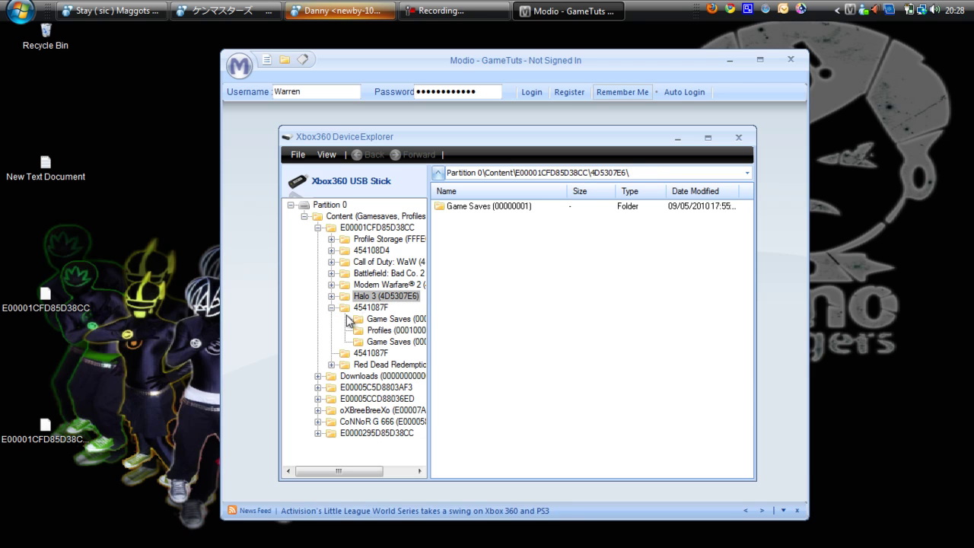
click(378, 320)
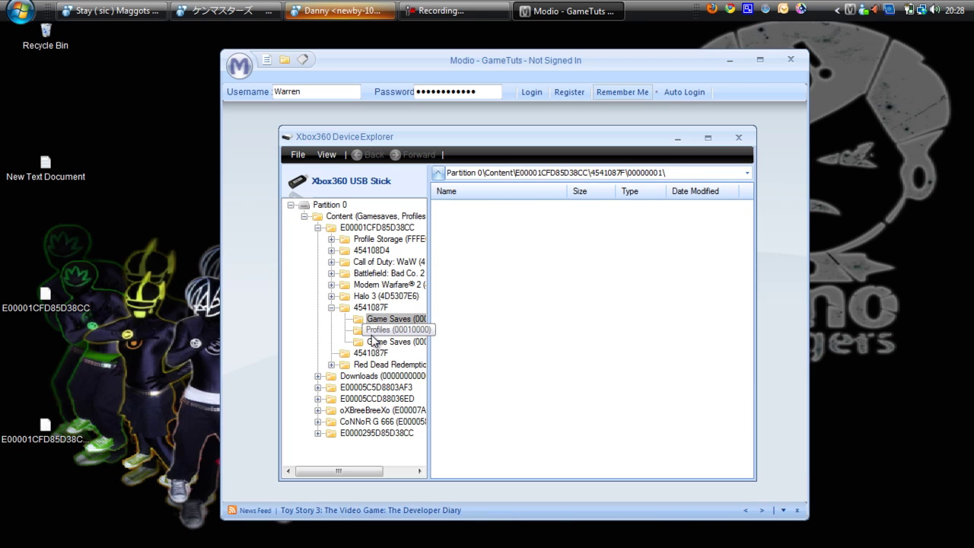
click(370, 335)
click(366, 340)
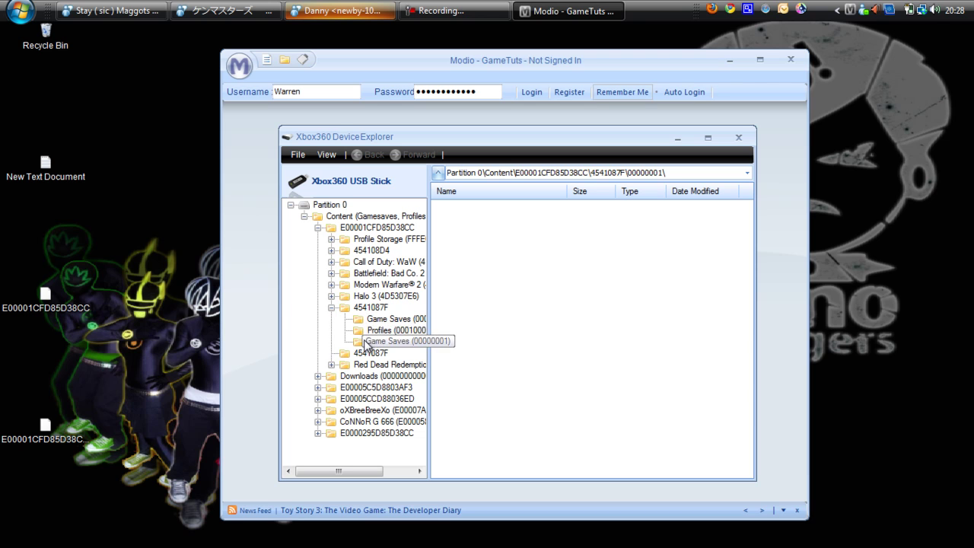
click(332, 308)
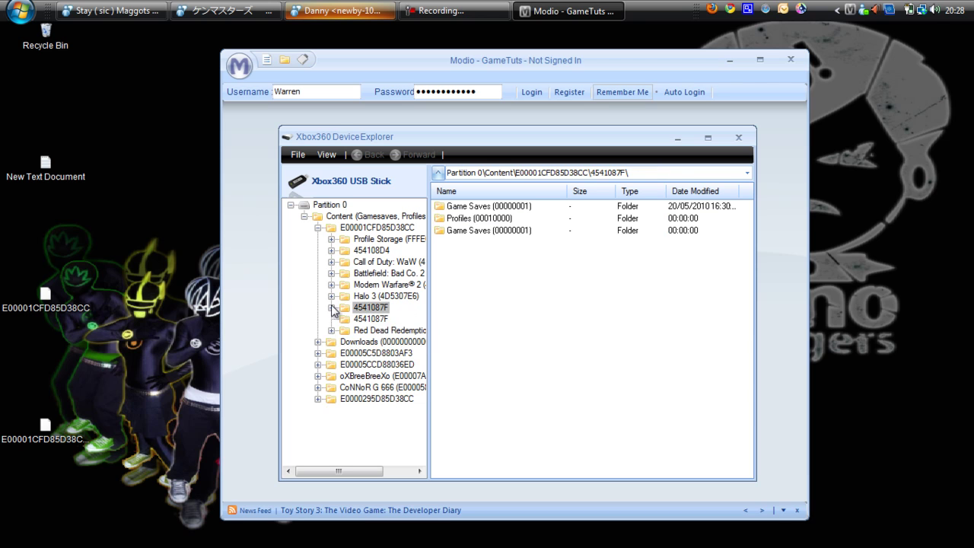
Step: View the Red Dead Redemption saves, then return to the Call of Duty: WaW savegame
click(332, 330)
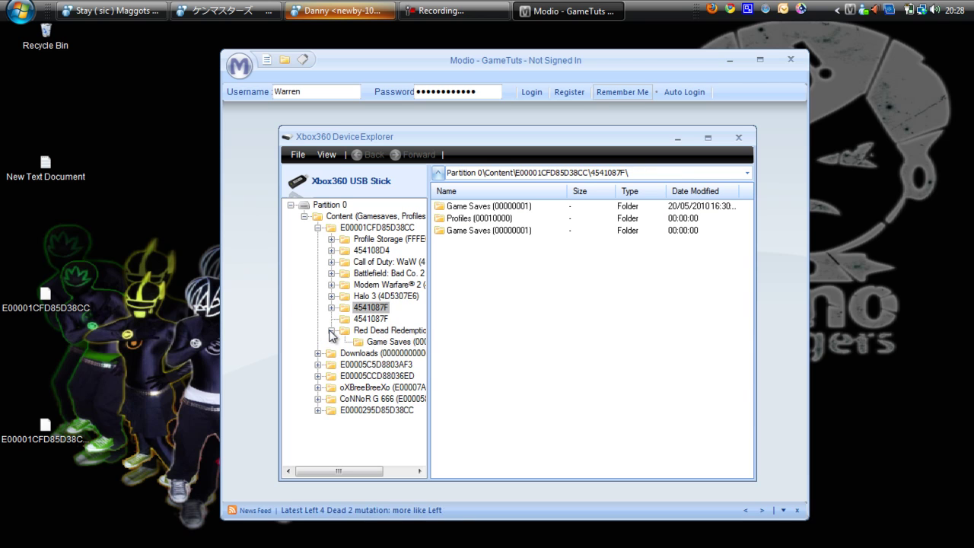
click(372, 343)
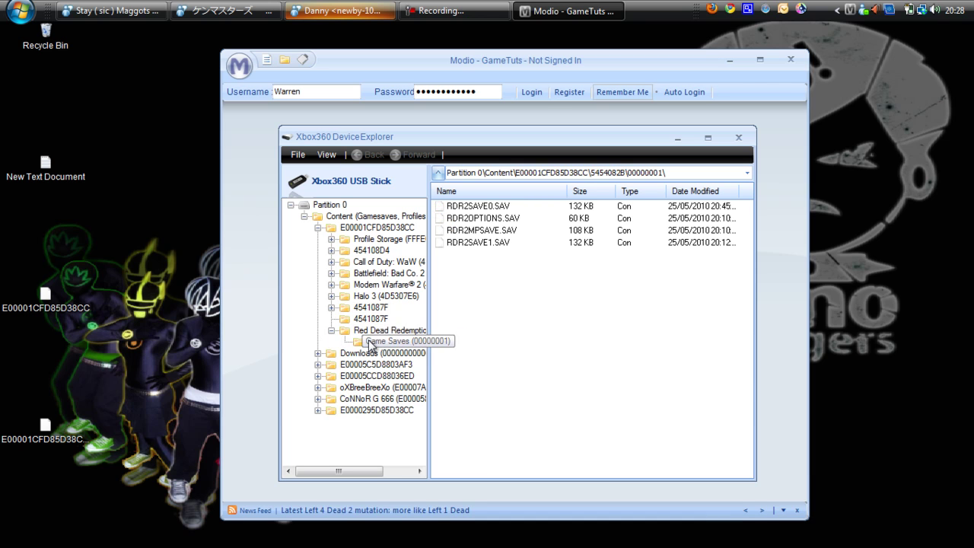
click(331, 331)
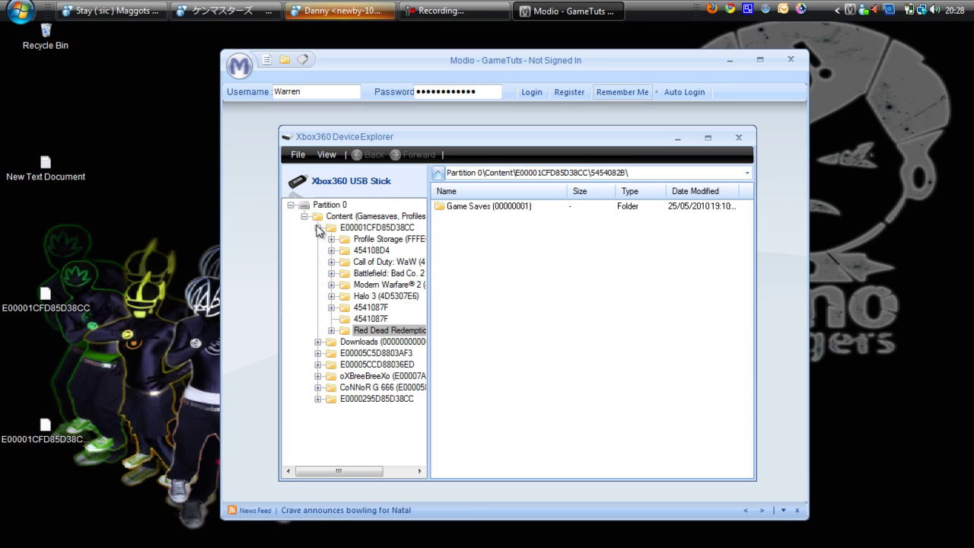
click(364, 285)
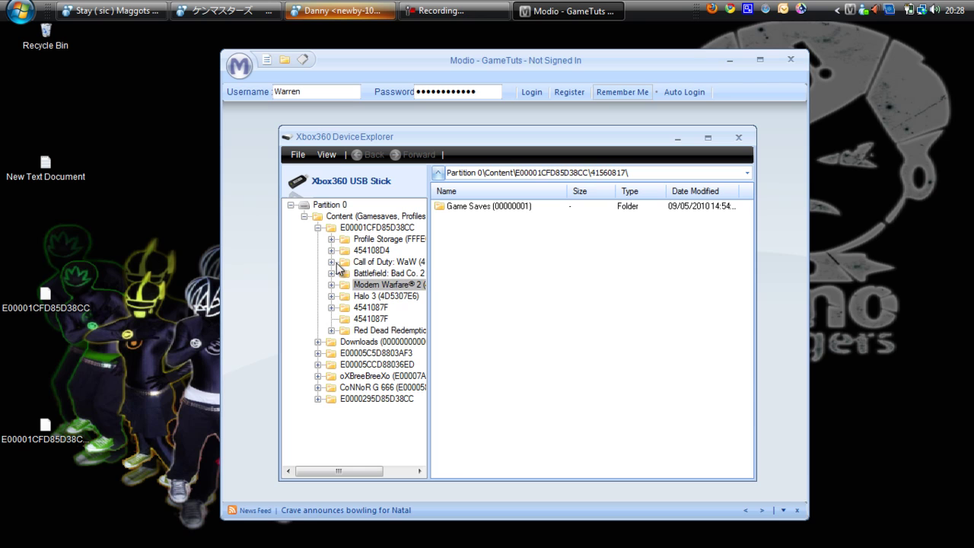
click(331, 262)
click(365, 277)
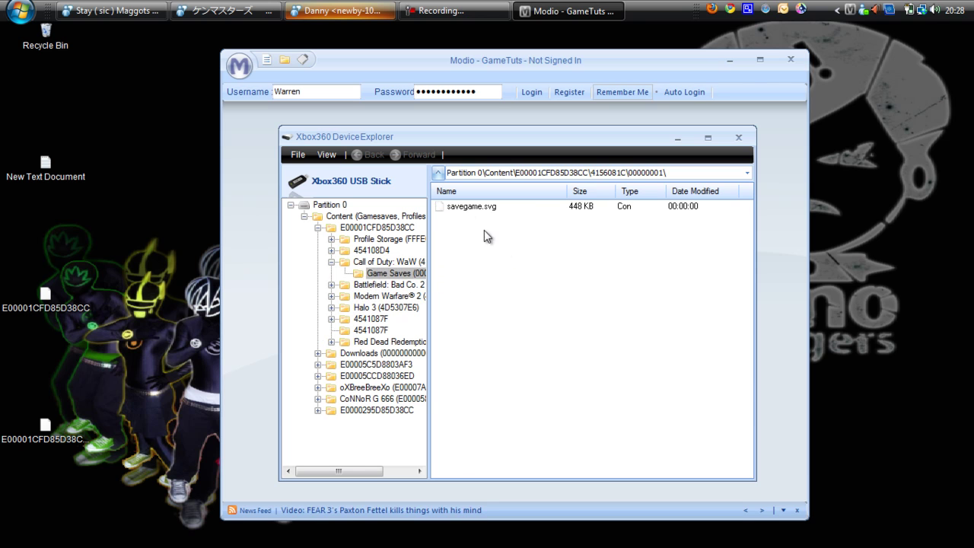
Step: Open savegame.svg in the Resigner, reposition its window, then close the resigner
right_click(462, 211)
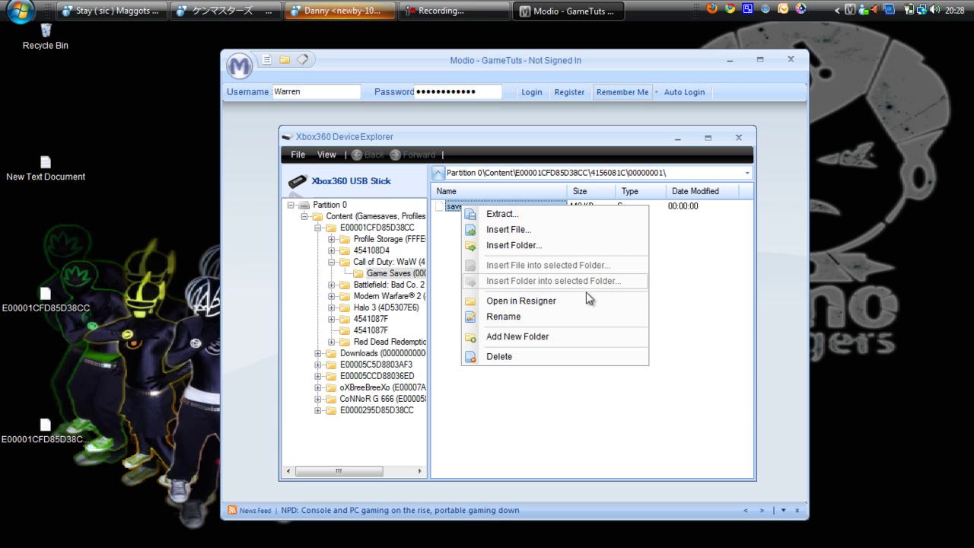
click(561, 300)
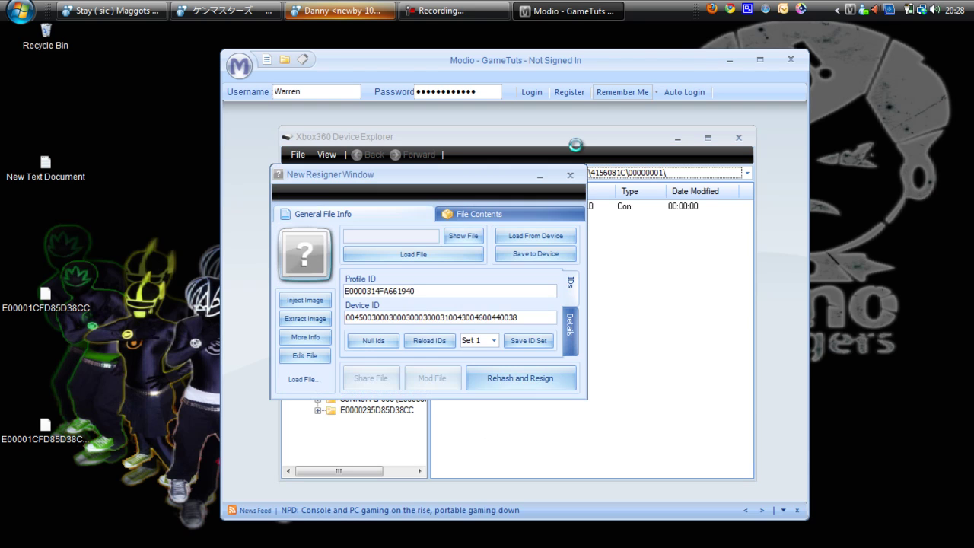
drag(400, 171, 464, 198)
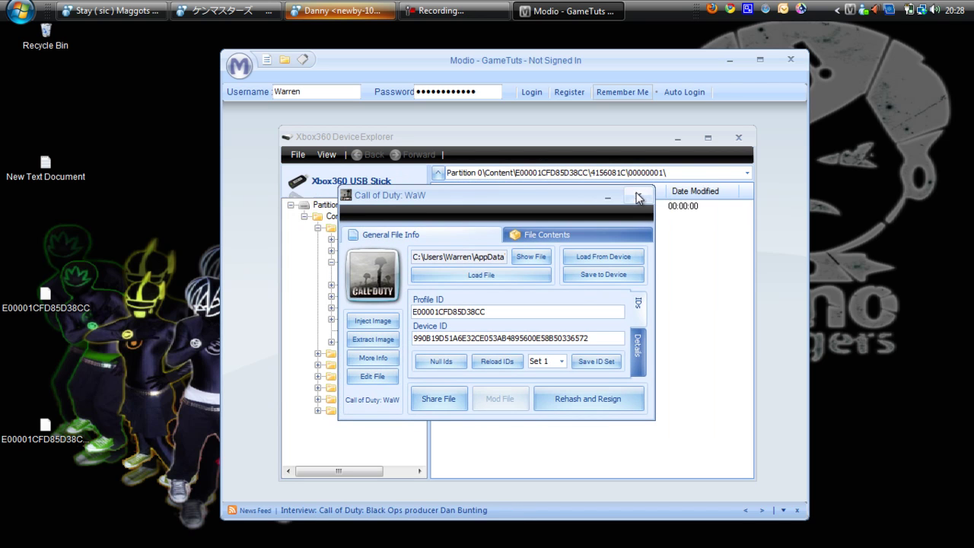
click(638, 197)
Step: Close the device explorer and Modio, then launch USB Xtaf Explorer and centre its window
click(738, 138)
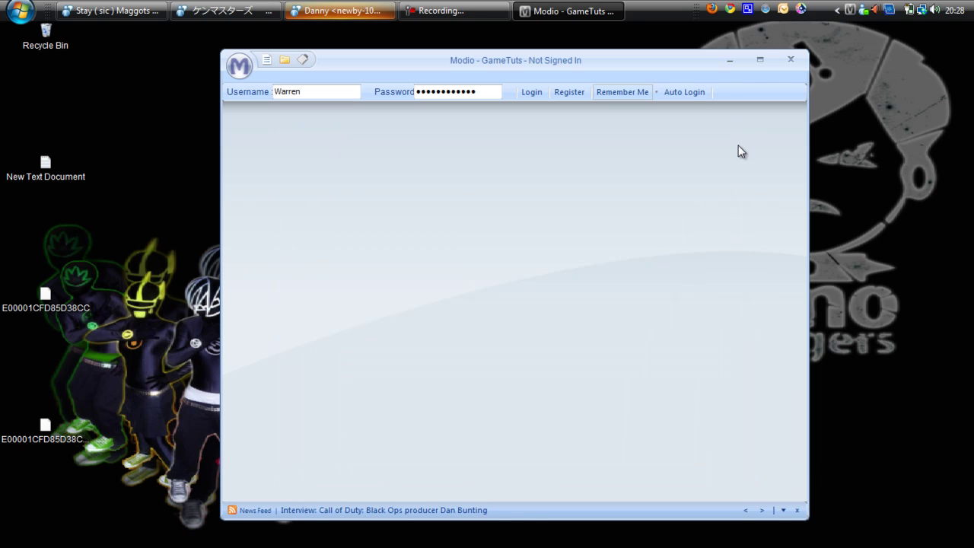
click(791, 59)
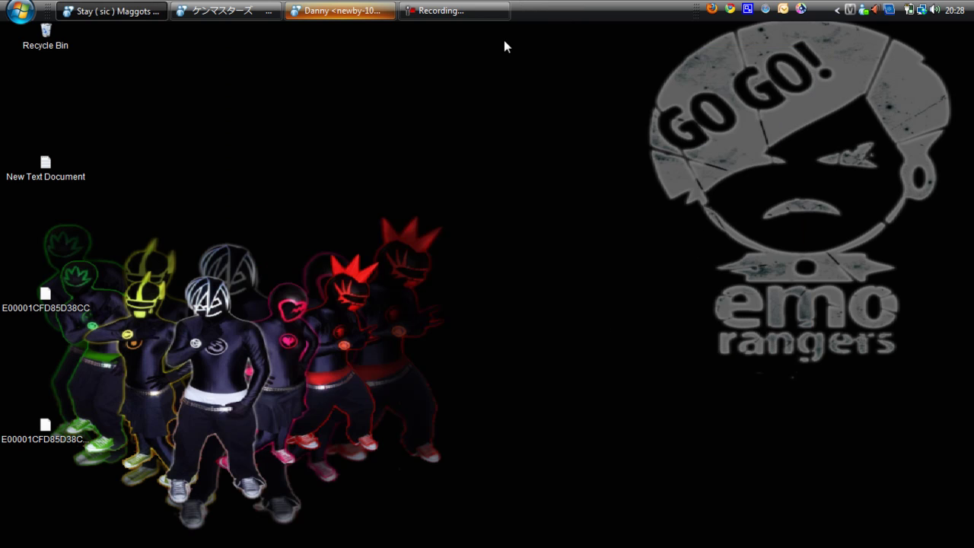
mouse_move(283, 523)
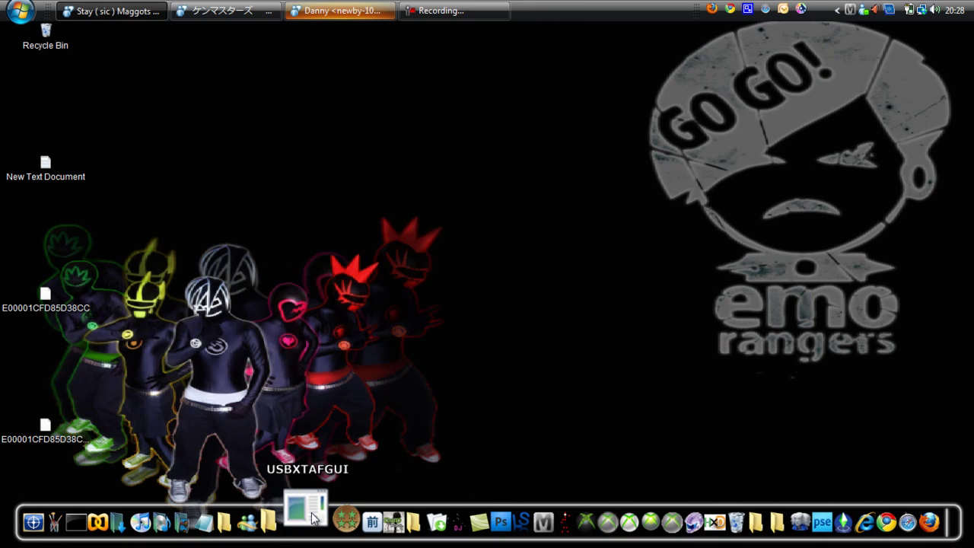
click(313, 517)
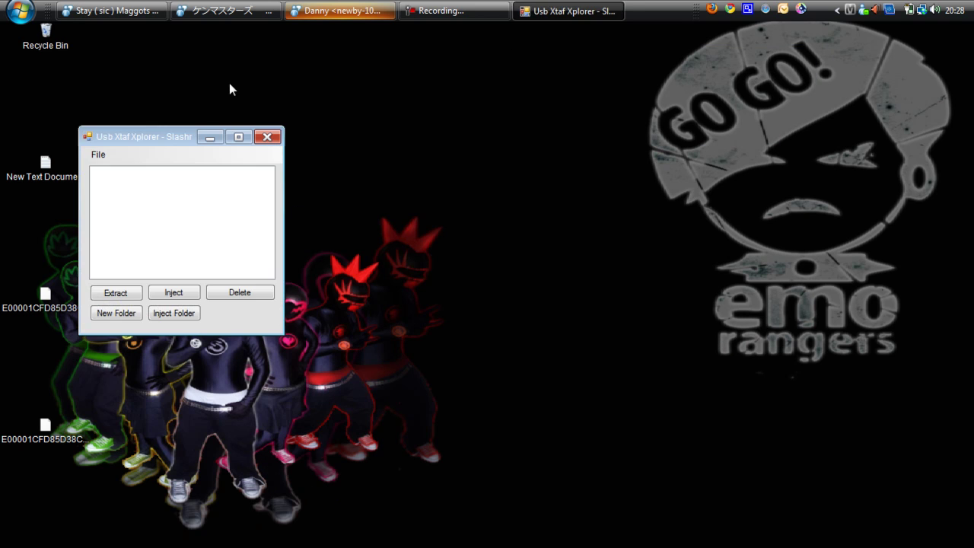
drag(157, 137, 364, 145)
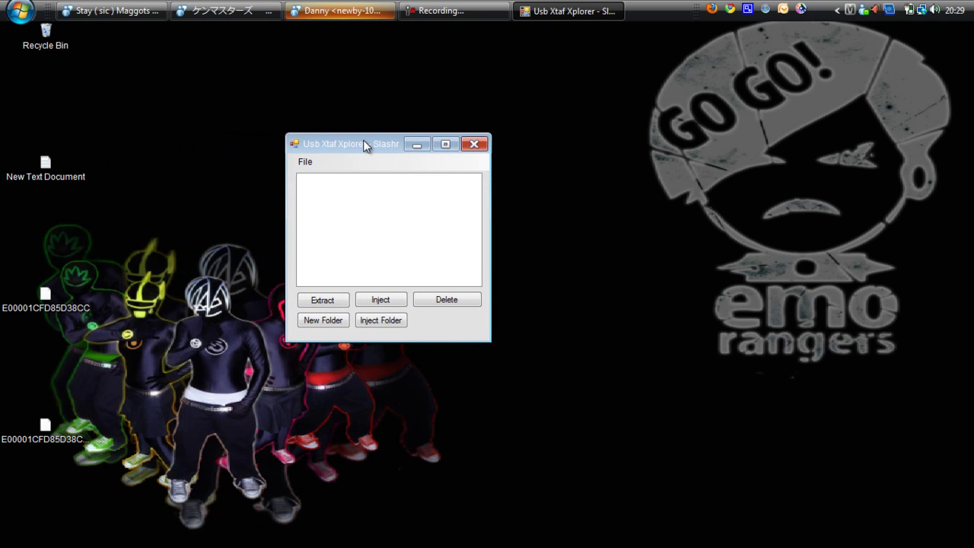
Step: Open the USB device and browse Content > E00001CFD85D38CC > FFFE07D1
click(302, 165)
click(314, 182)
double_click(303, 179)
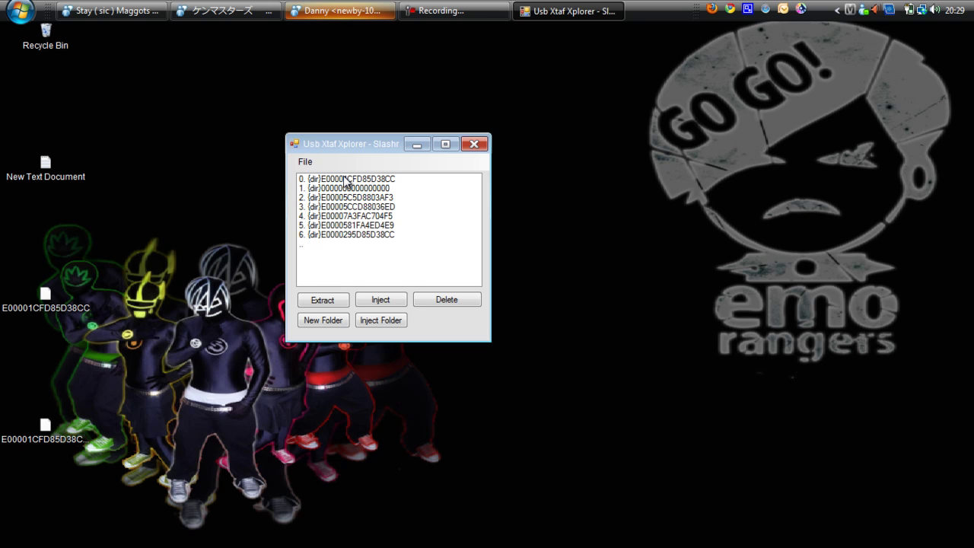
double_click(347, 180)
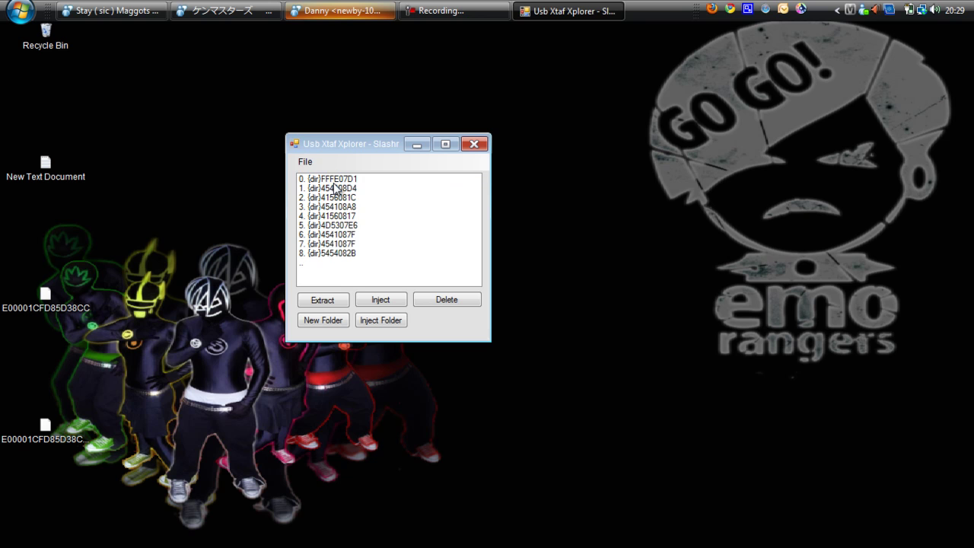
double_click(332, 181)
Step: Navigate back up and into the profile folders again, then close the explorer
double_click(304, 190)
double_click(323, 183)
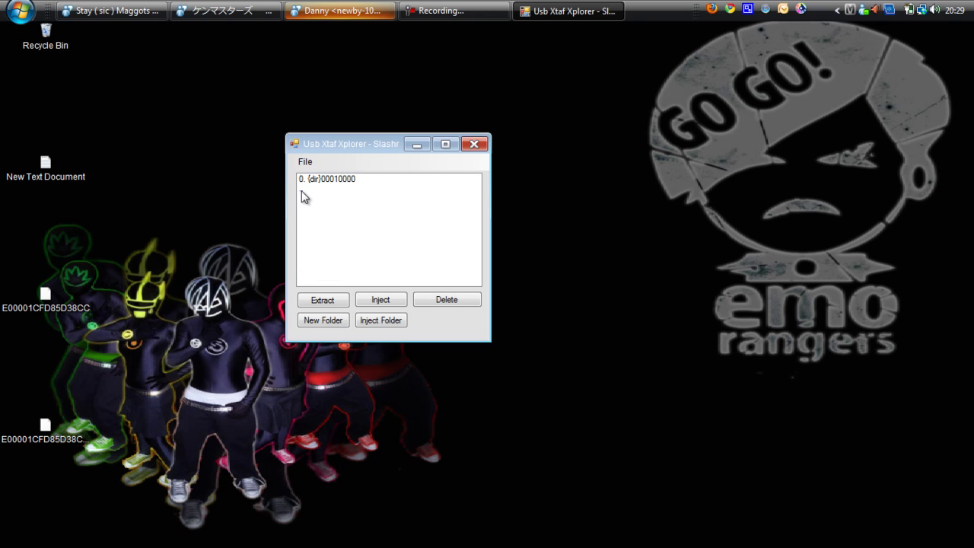
double_click(307, 192)
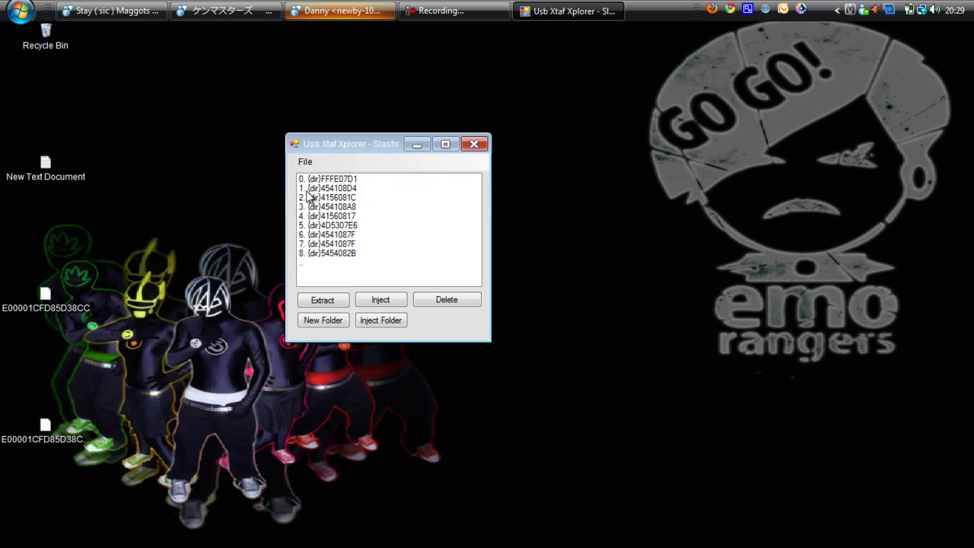
double_click(305, 261)
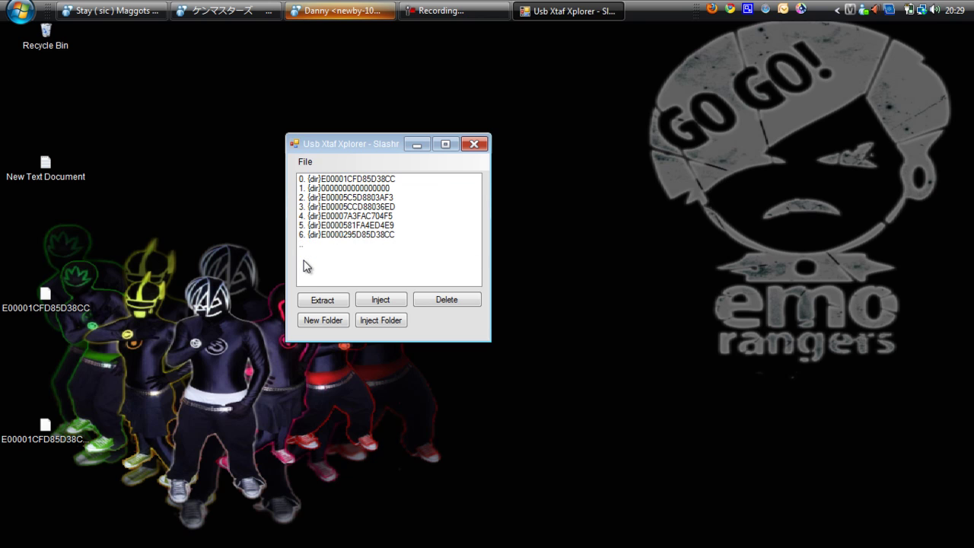
double_click(360, 181)
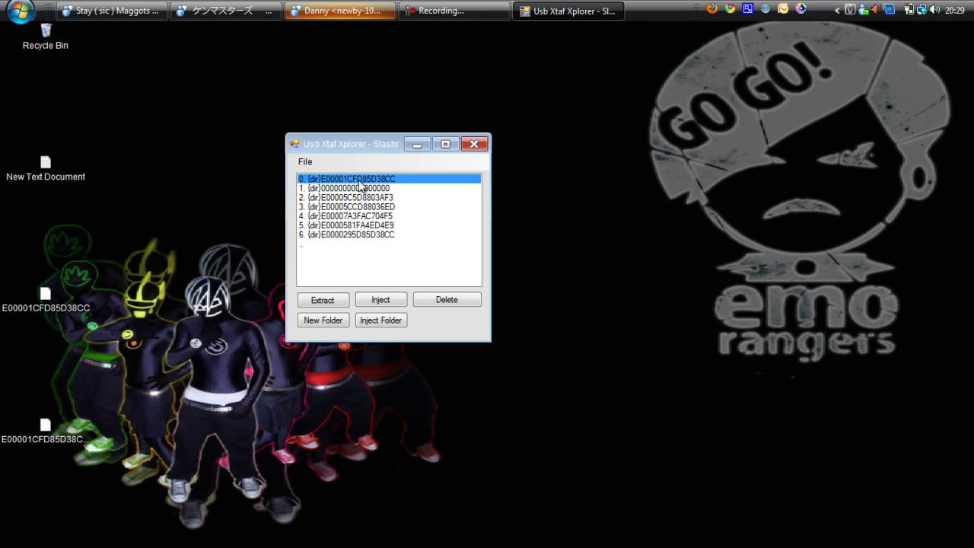
double_click(303, 264)
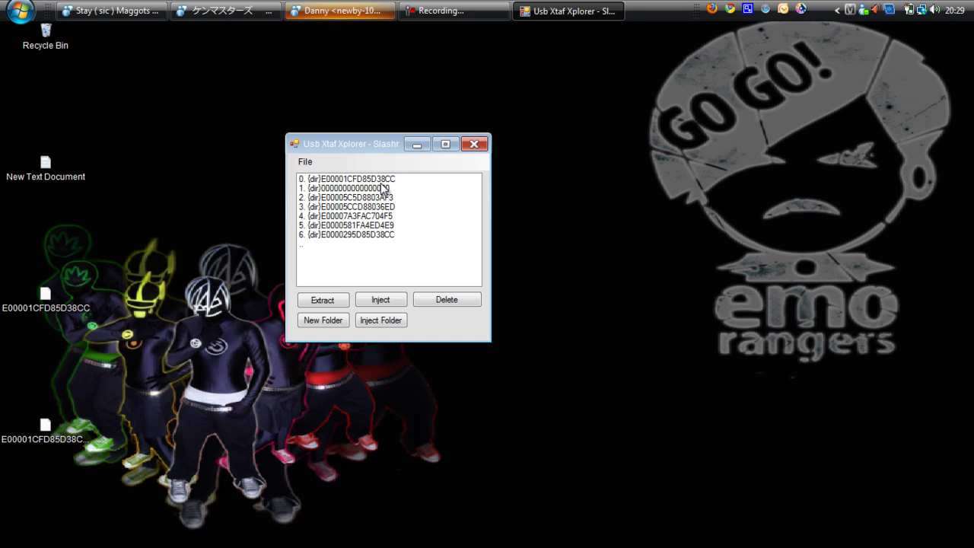
click(472, 146)
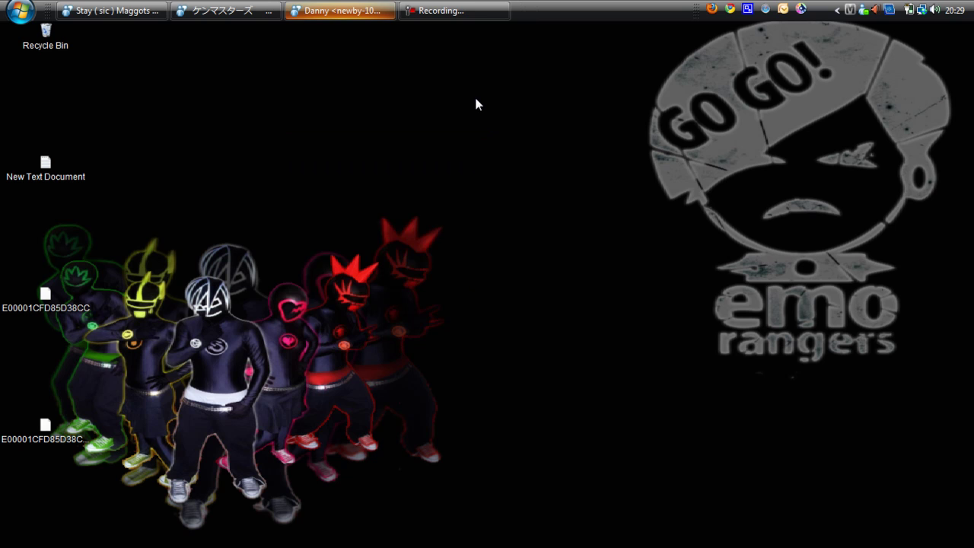
Step: Relaunch USB Xtaf Explorer, open the stick and browse Content > E00001CFD85D38CC > 454108D4 > 00000001
mouse_move(236, 533)
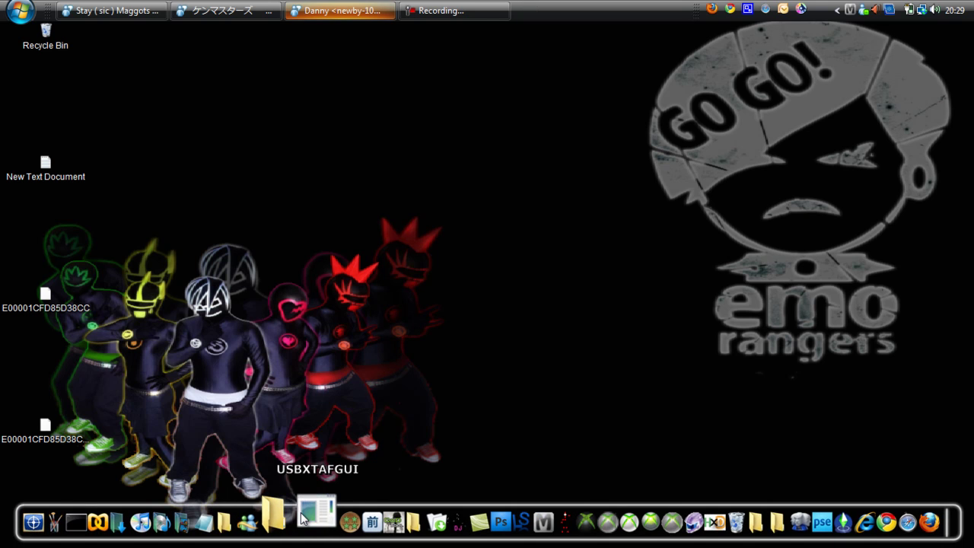
click(304, 518)
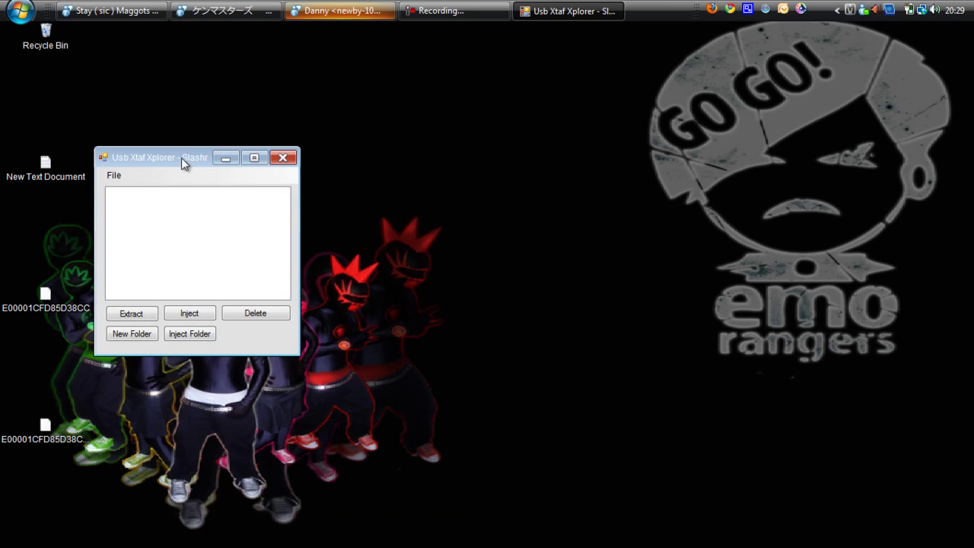
drag(181, 157, 415, 117)
click(350, 135)
click(358, 150)
click(355, 153)
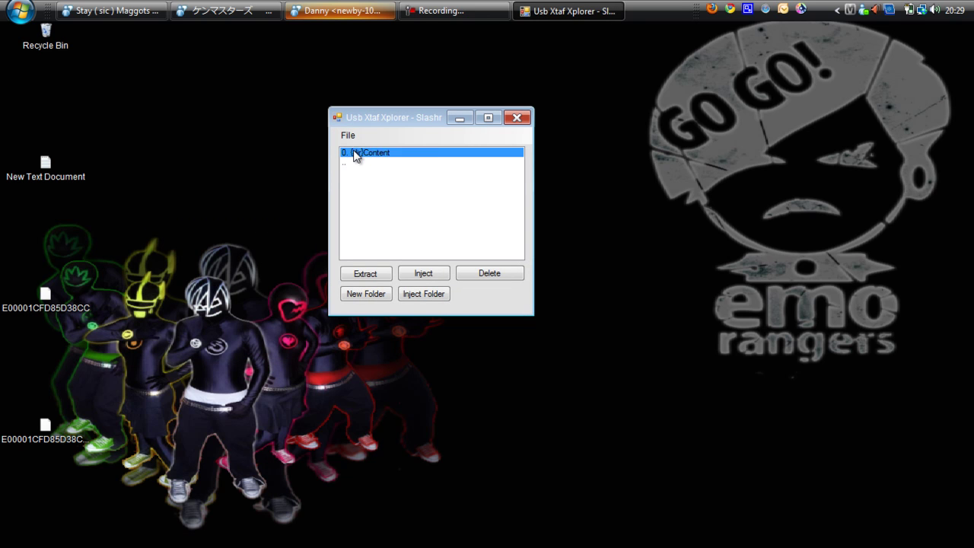
double_click(355, 153)
double_click(356, 153)
click(369, 162)
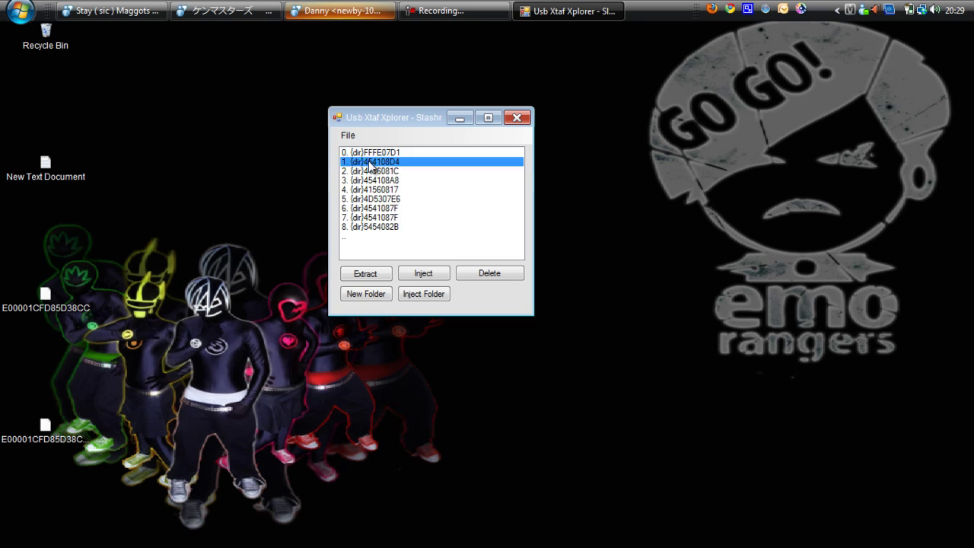
double_click(369, 162)
double_click(370, 156)
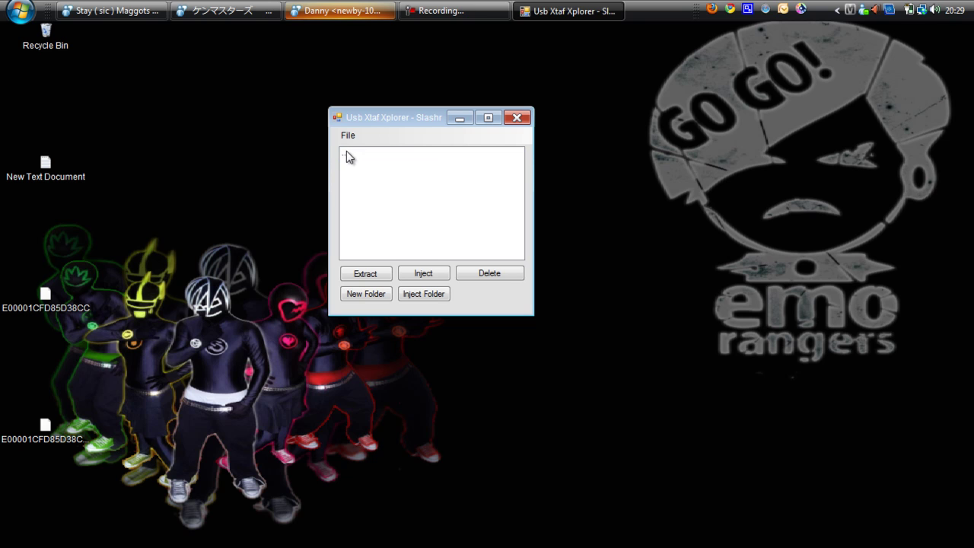
Step: Go back up, reopen 454108D4's 00000001 folder and select savegame.svg
click(347, 153)
double_click(349, 156)
double_click(348, 163)
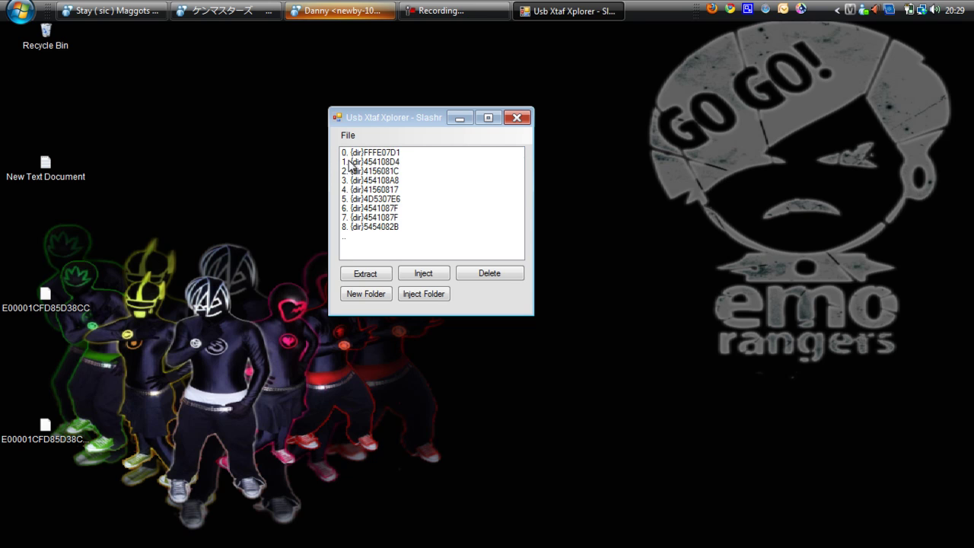
click(358, 163)
double_click(359, 163)
double_click(355, 154)
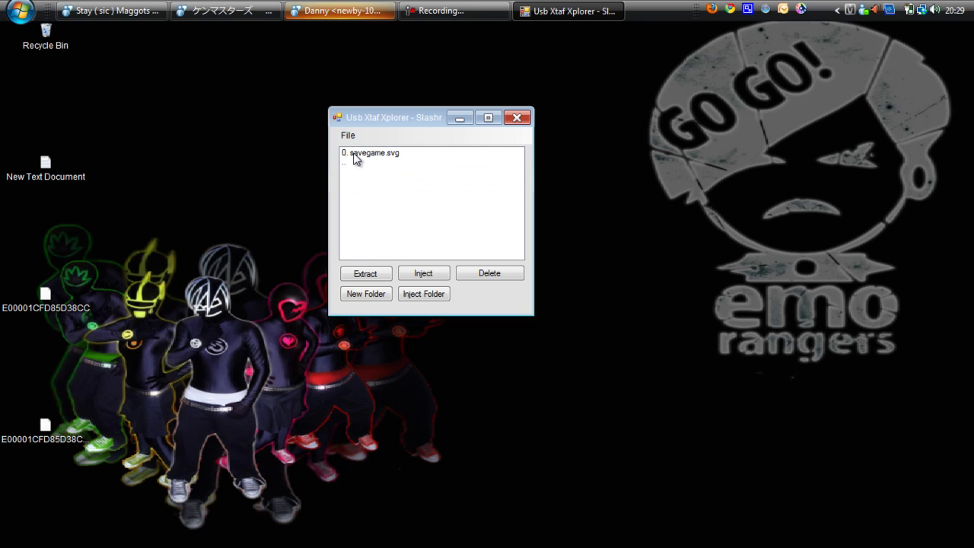
click(355, 154)
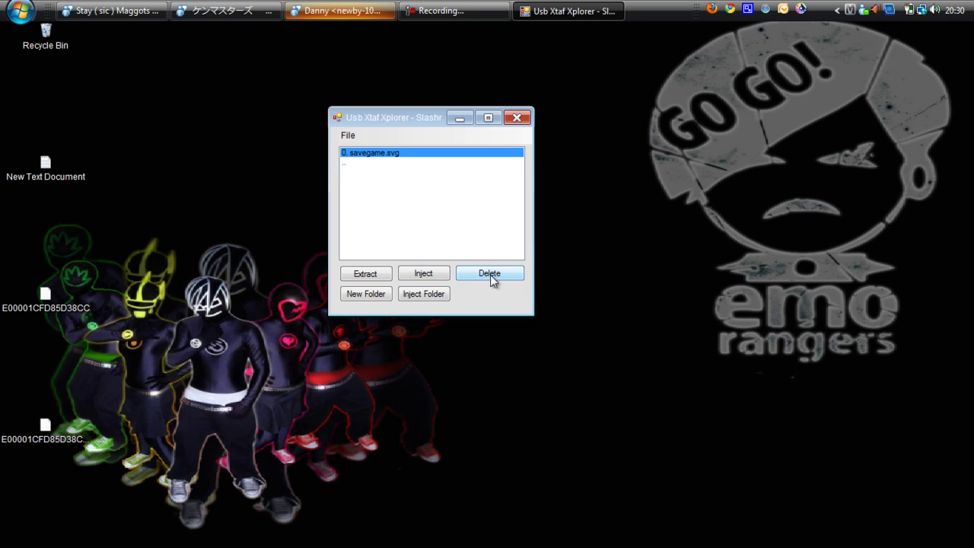
click(510, 116)
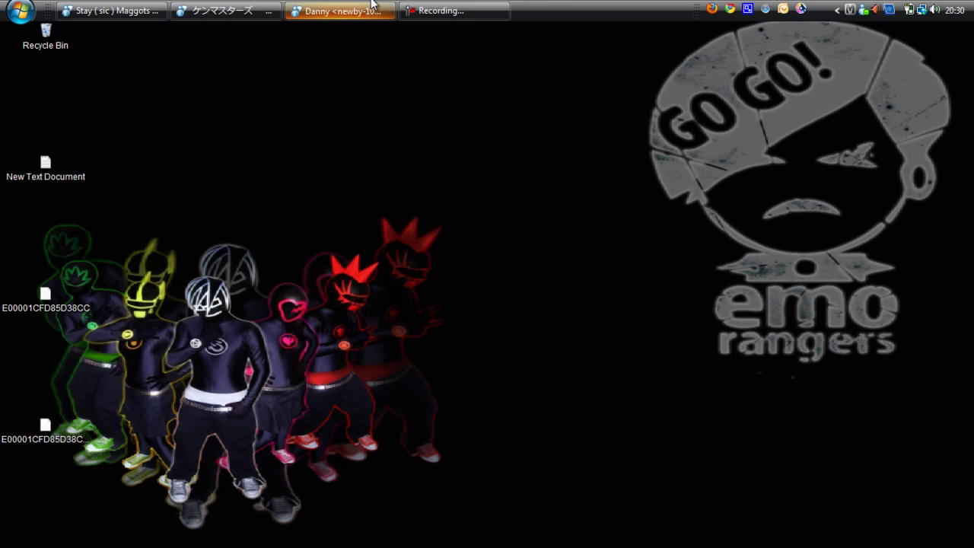
click(372, 6)
click(372, 6)
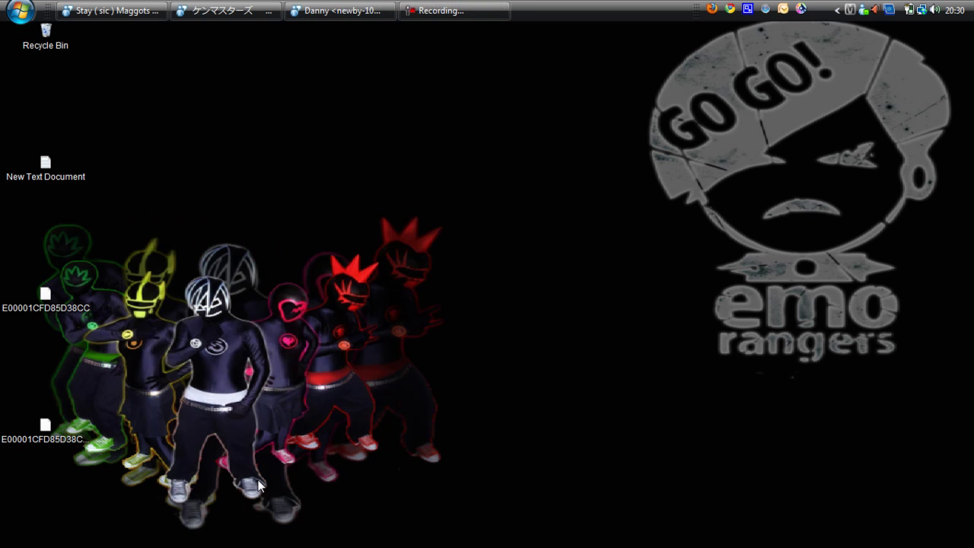
mouse_move(234, 532)
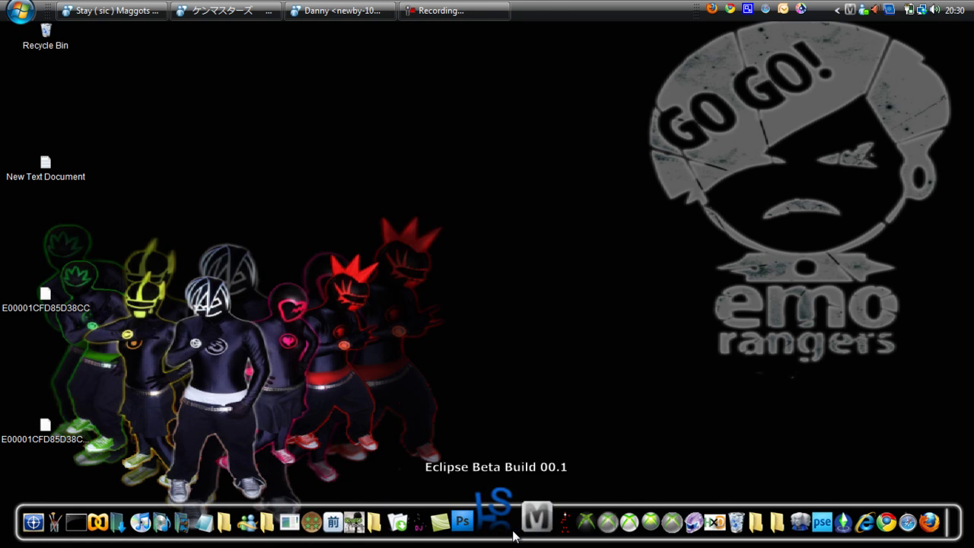
drag(251, 104, 640, 415)
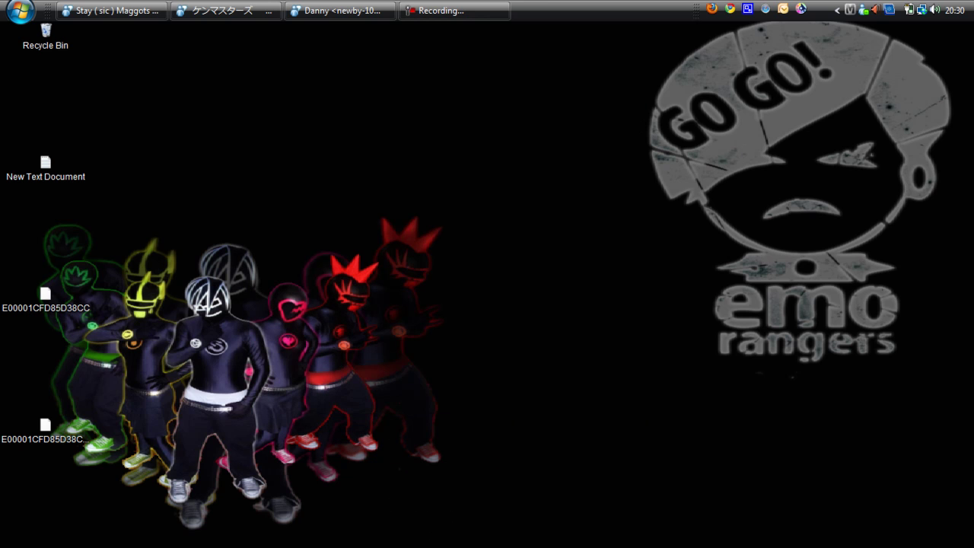
mouse_move(651, 532)
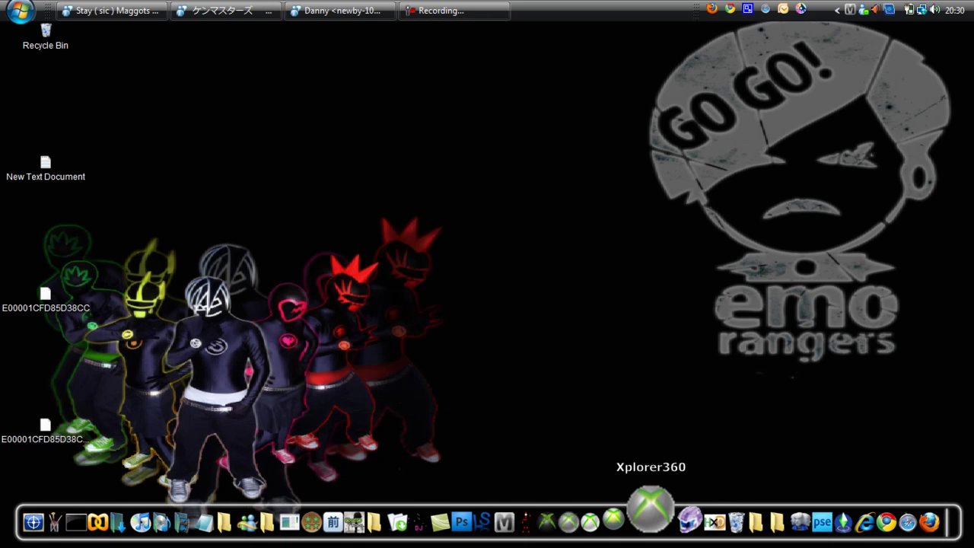